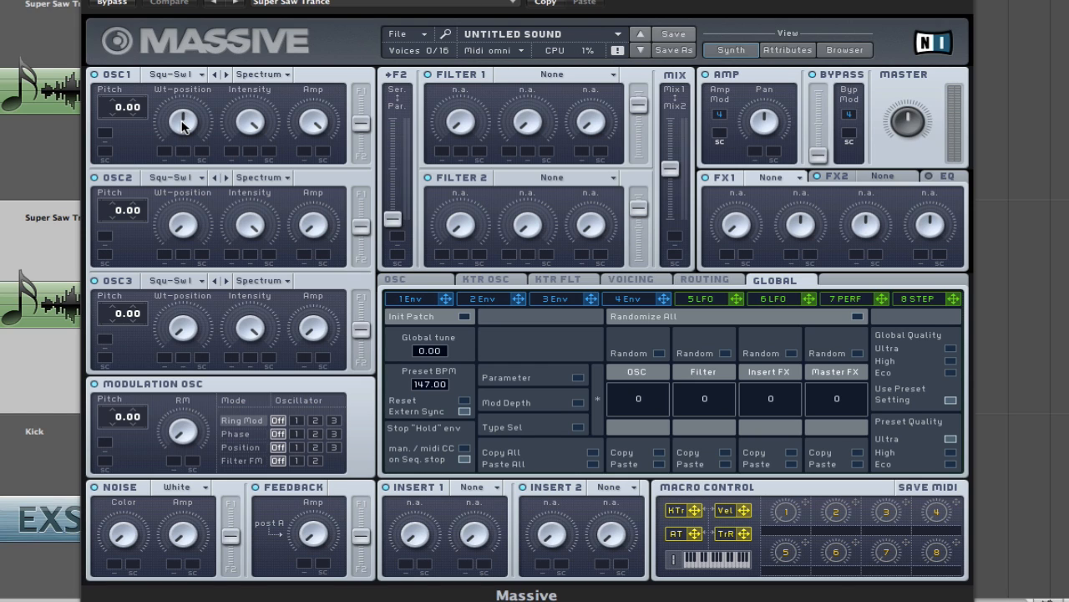
Step: Set OSC1 to the Square-Saw I wavetable with Wt-position at maximum, and choose Square-Saw II for OSC2
left_click_drag(182, 122, 185, 7)
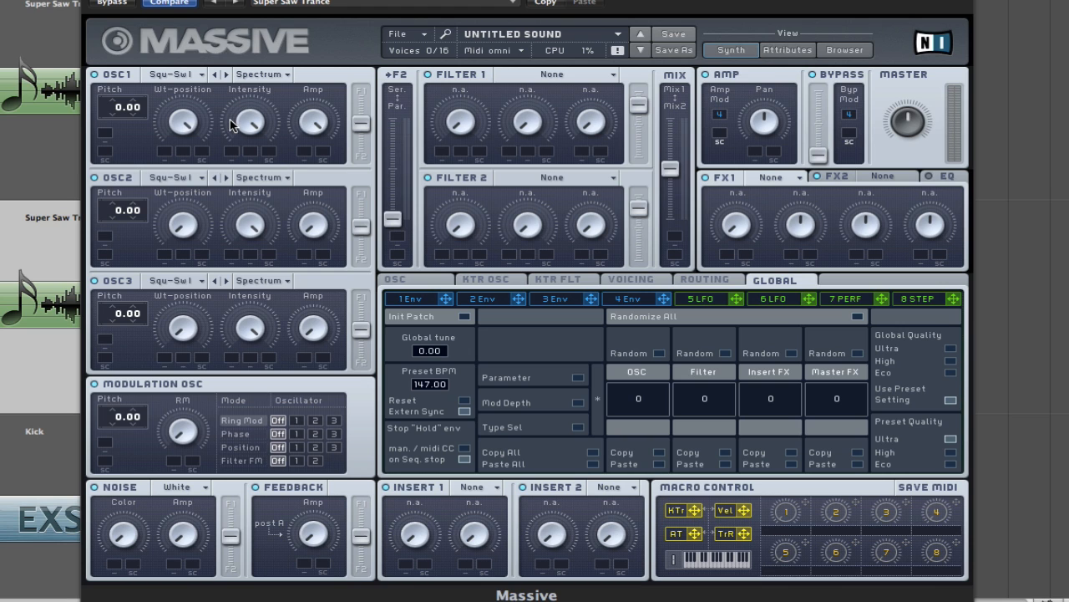
left_click(191, 77)
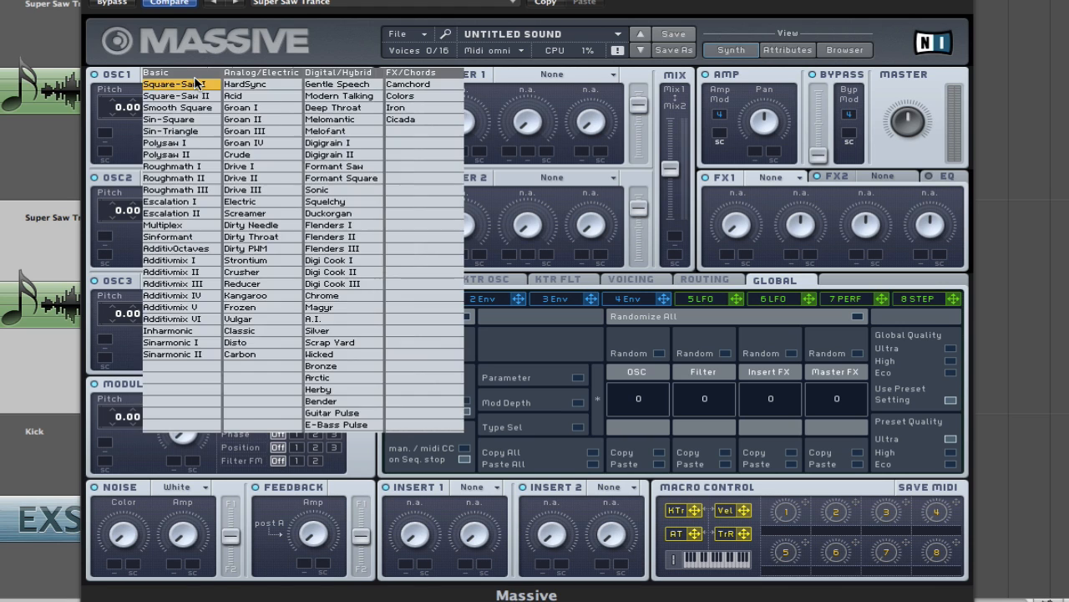
left_click(195, 81)
left_click(195, 81)
left_click(184, 84)
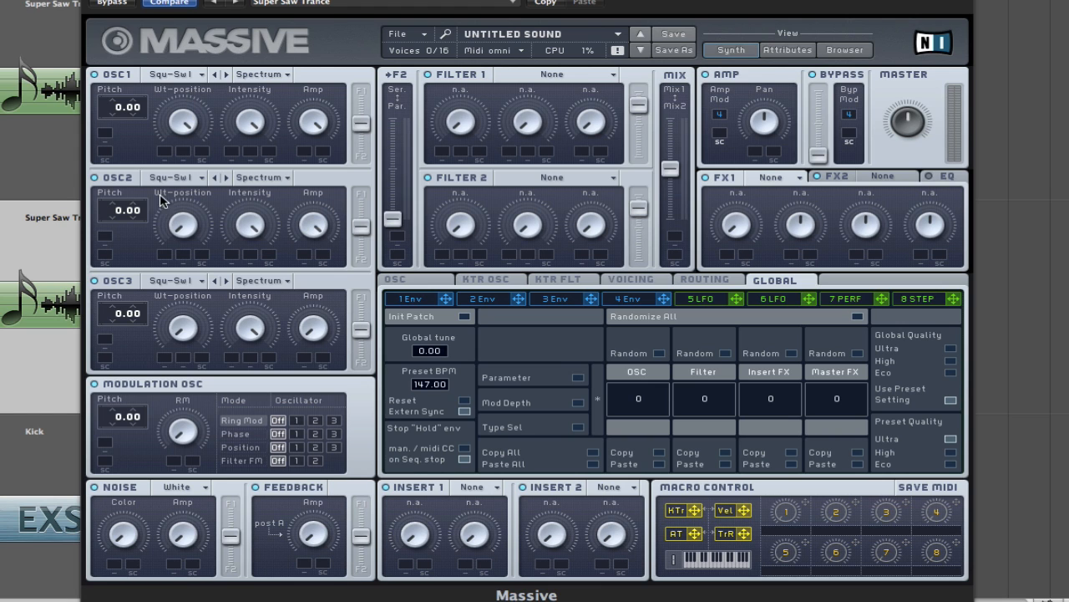
left_click(180, 177)
left_click(199, 196)
Step: Set OSC3's pitch to -12.00, choose its Square-Saw II wavetable, and raise its Amp to about three quarters
left_click_drag(118, 316, 118, 355)
left_click(186, 282)
left_click(249, 255)
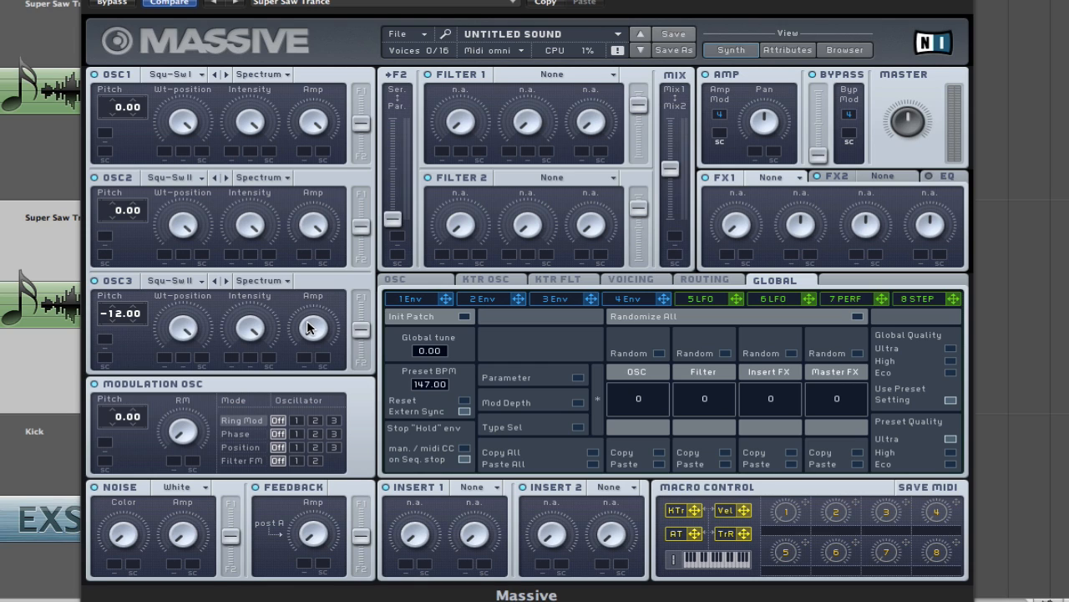
left_click_drag(308, 336, 286, 224)
Step: Set the voicing to 6 unisono voices and enable Pitch Cutoff unisono spread with a small spread amount
left_click(631, 287)
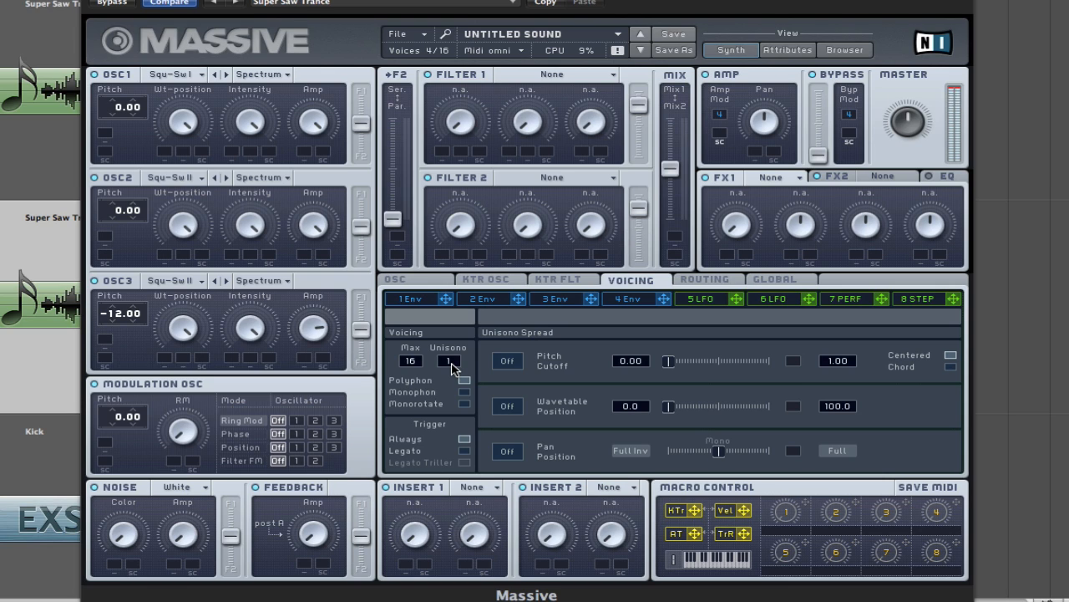
left_click_drag(451, 368, 458, 349)
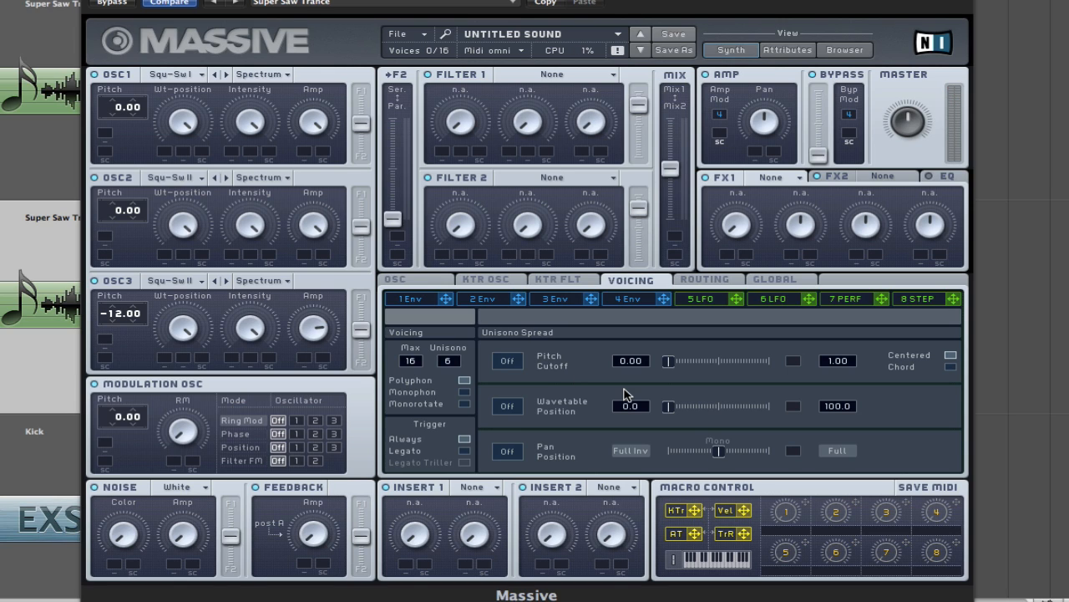
left_click(508, 364)
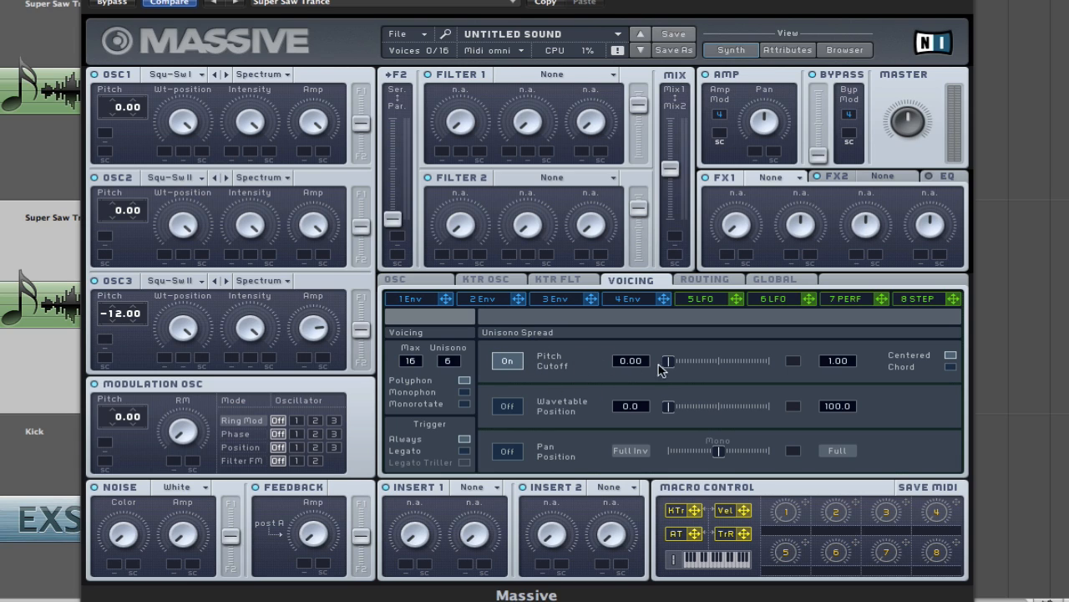
left_click_drag(676, 364, 682, 365)
Step: Route the modulation oscillator's Phase to oscillator 2 at about a quarter, and lower the master volume to about a quarter
left_click(314, 434)
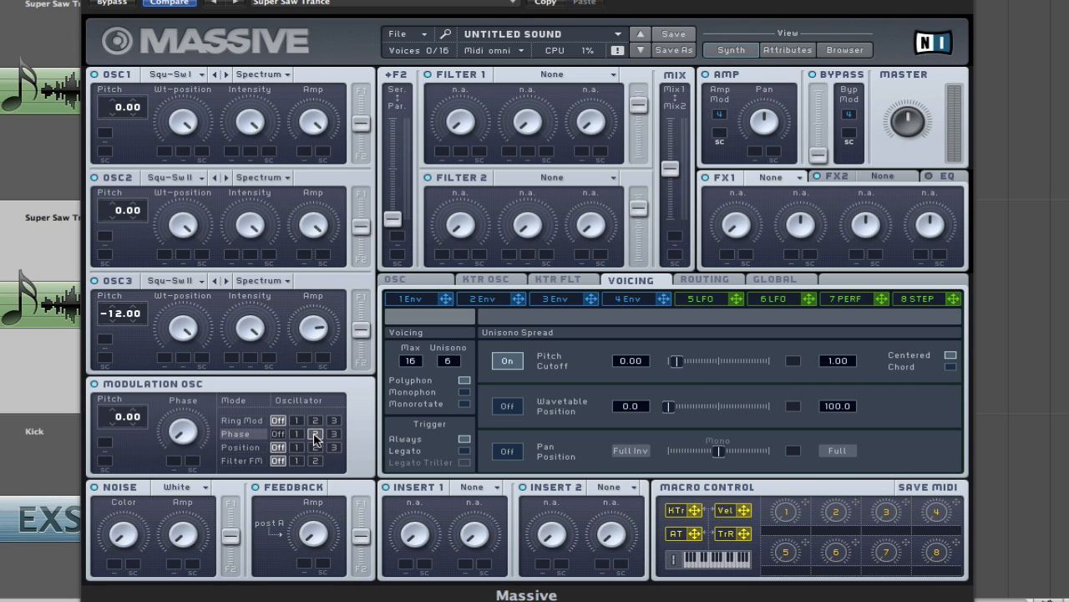
left_click_drag(182, 412, 174, 425)
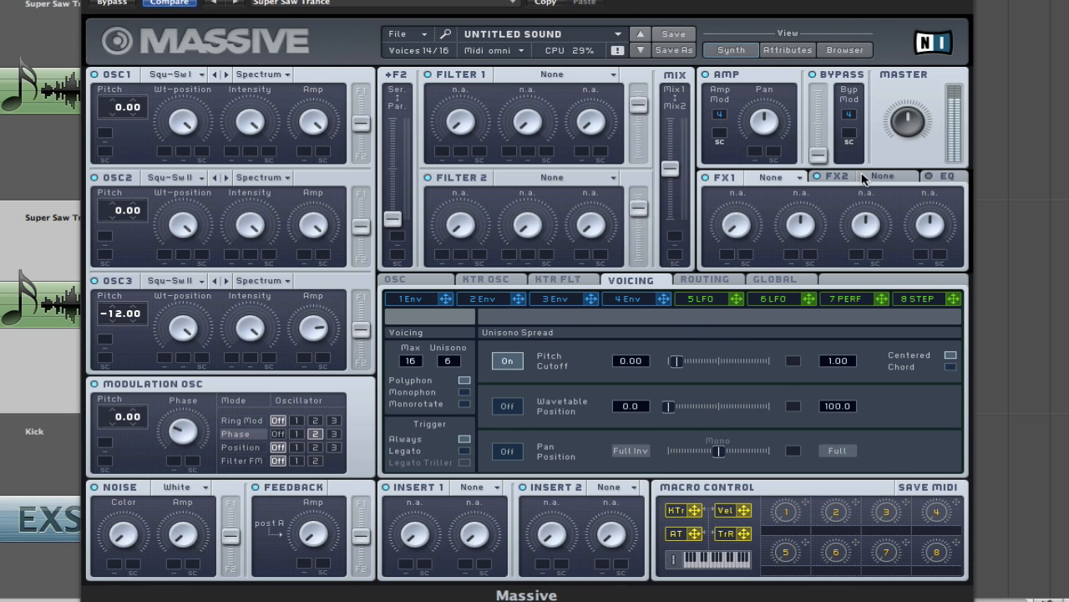
left_click_drag(905, 130, 911, 146)
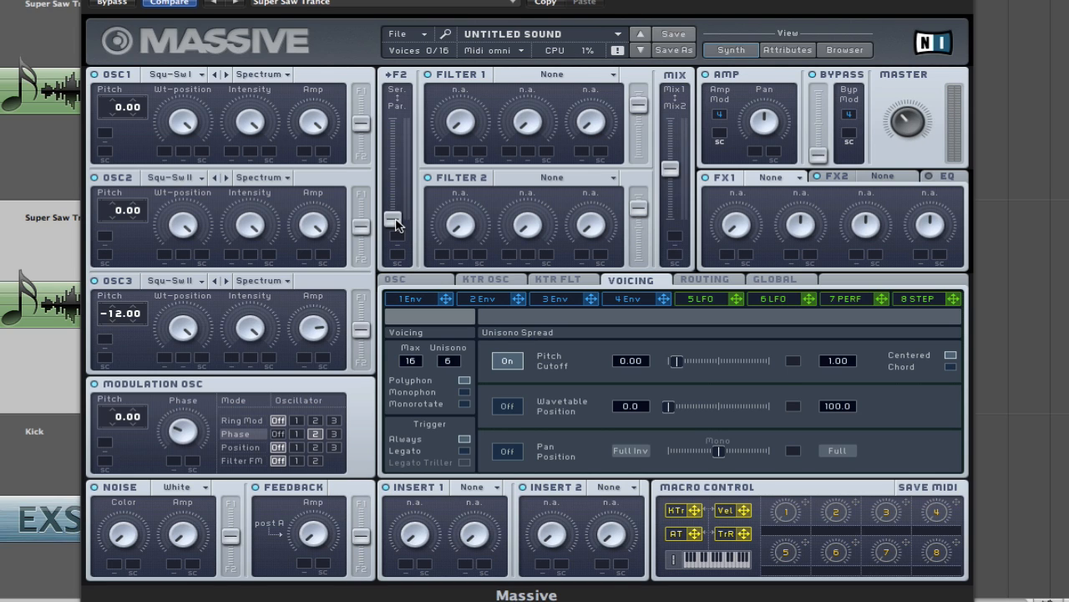
Step: Switch the filter routing fully to parallel and load Lowpass 4 in Filter 1
left_click_drag(396, 222, 396, 52)
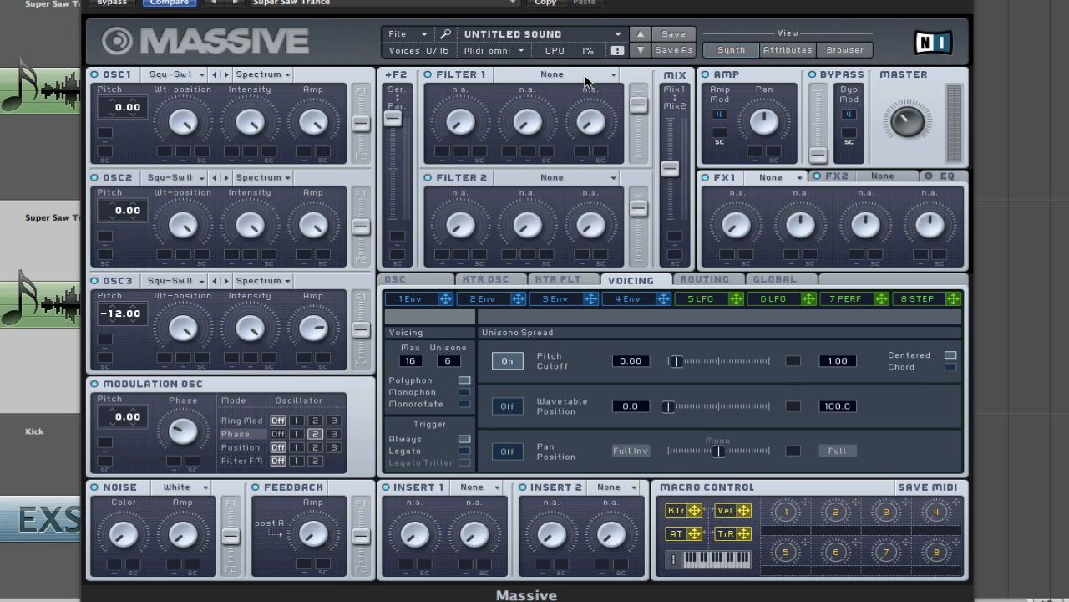
left_click(584, 77)
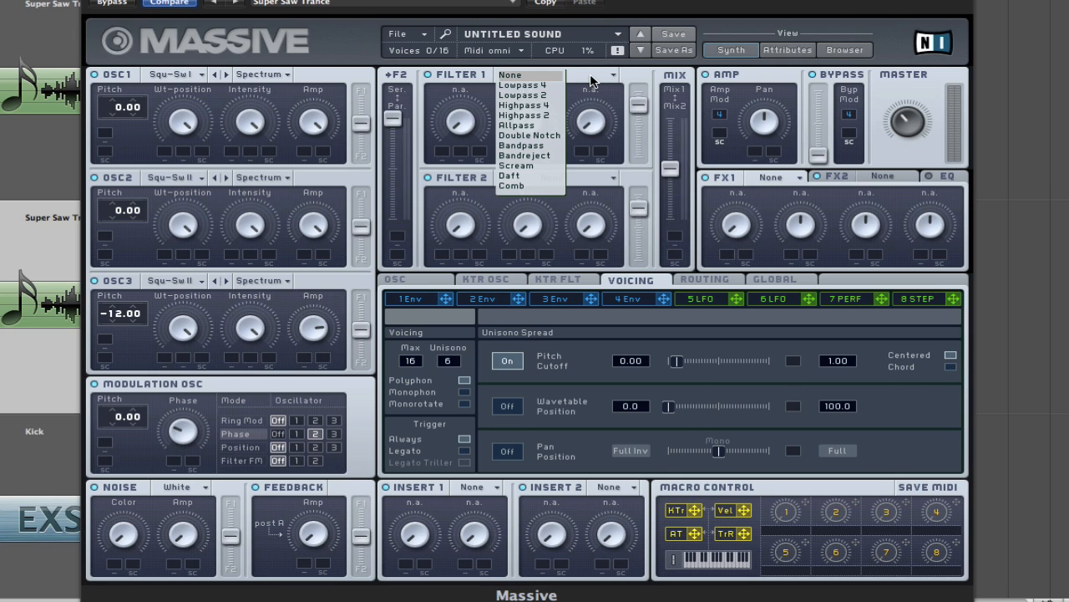
left_click(543, 84)
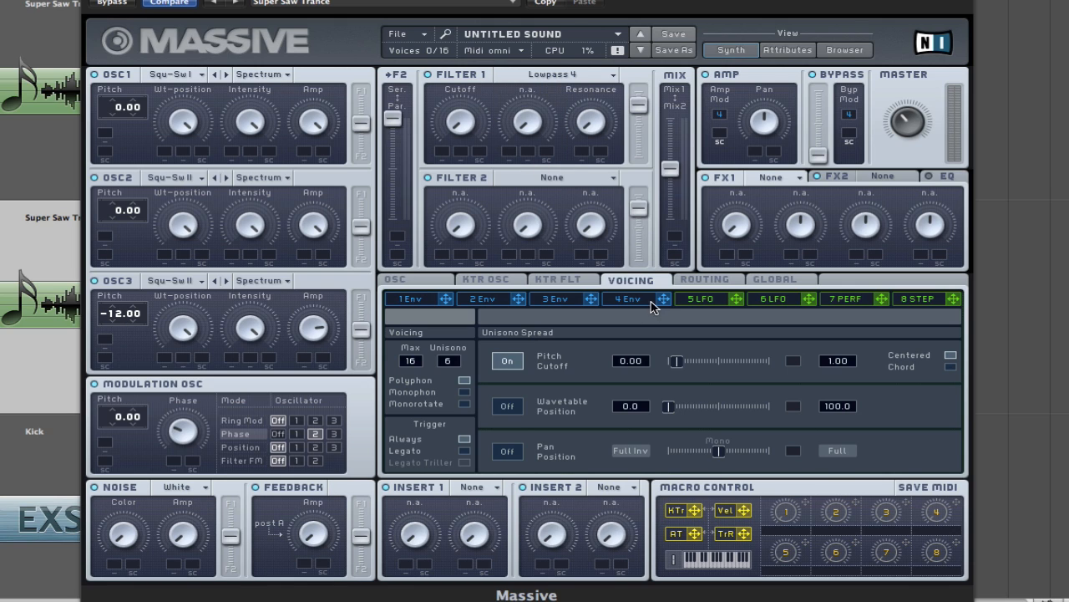
Step: Lengthen the Attack and Release of envelope 4
left_click(630, 299)
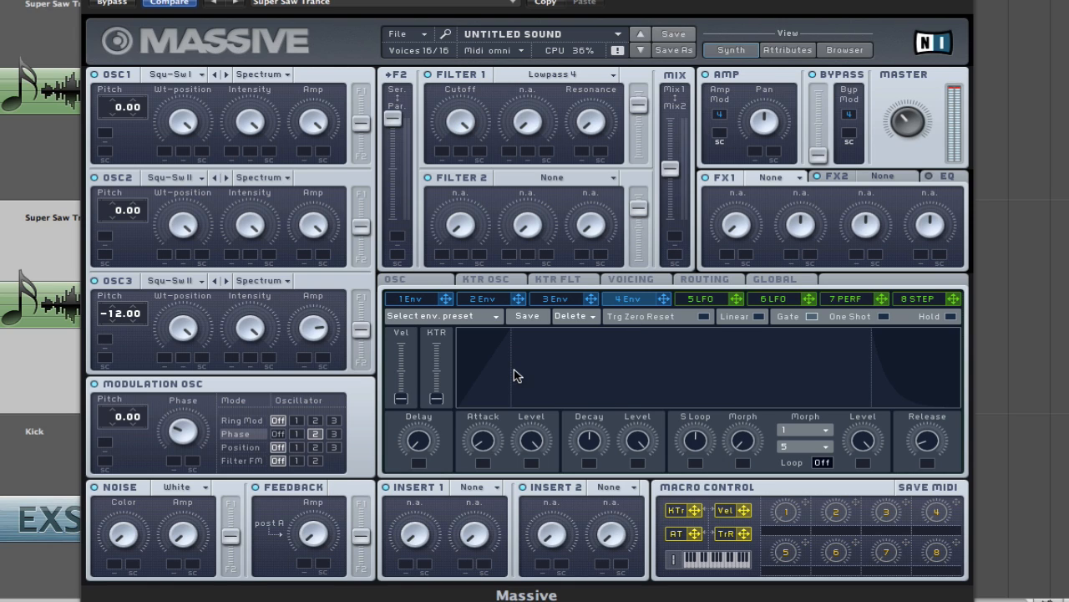
left_click_drag(483, 441, 486, 437)
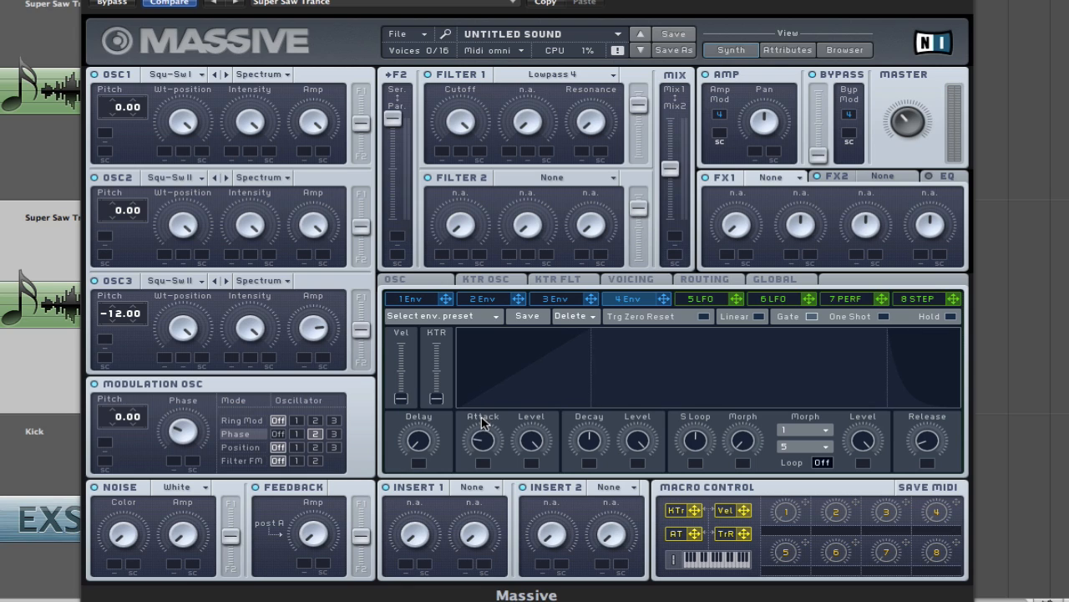
left_click_drag(934, 450, 926, 426)
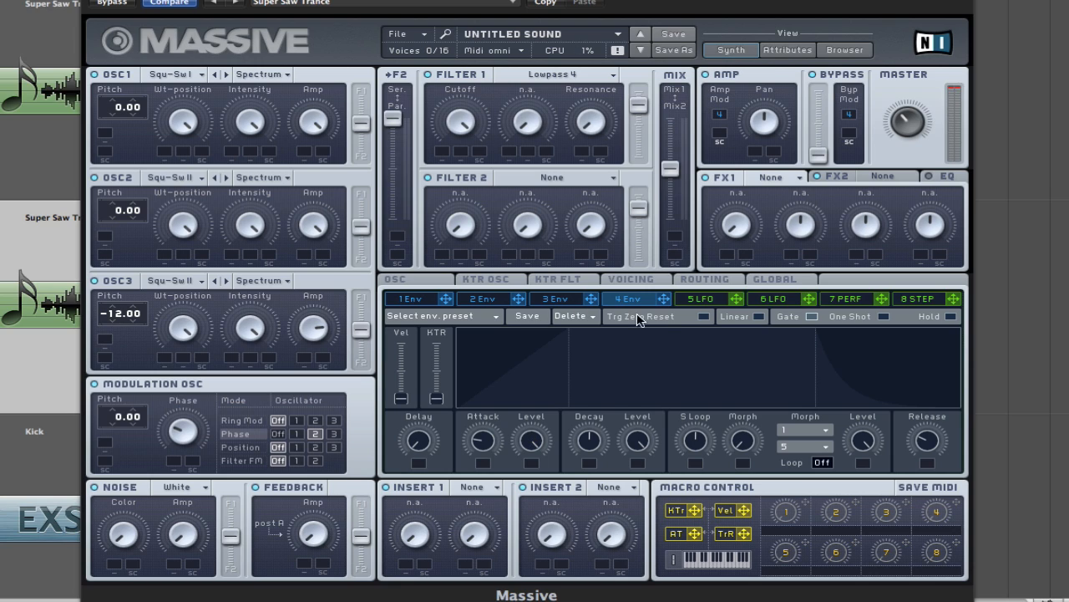
Step: Modulate Filter 1's Cutoff upward with envelope 4 and raise its Resonance to about a quarter
left_click_drag(666, 299, 444, 156)
left_click_drag(442, 152, 441, 38)
left_click_drag(586, 100, 587, 97)
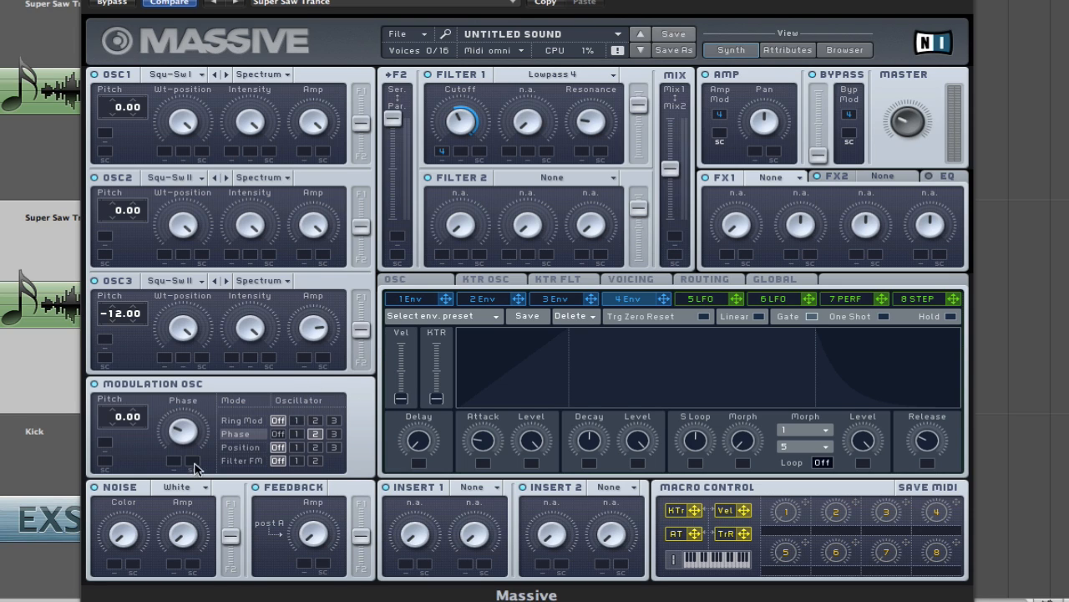
Step: Change the noise type to Bright Noise, raise its Color, and modulate its Amp with envelope 4
left_click(202, 487)
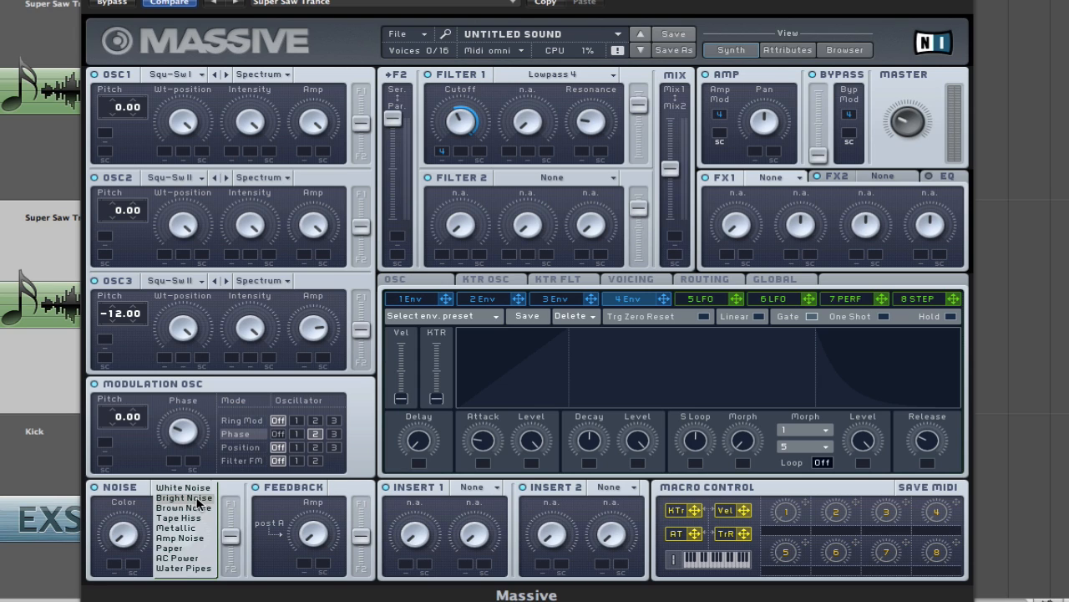
left_click(201, 498)
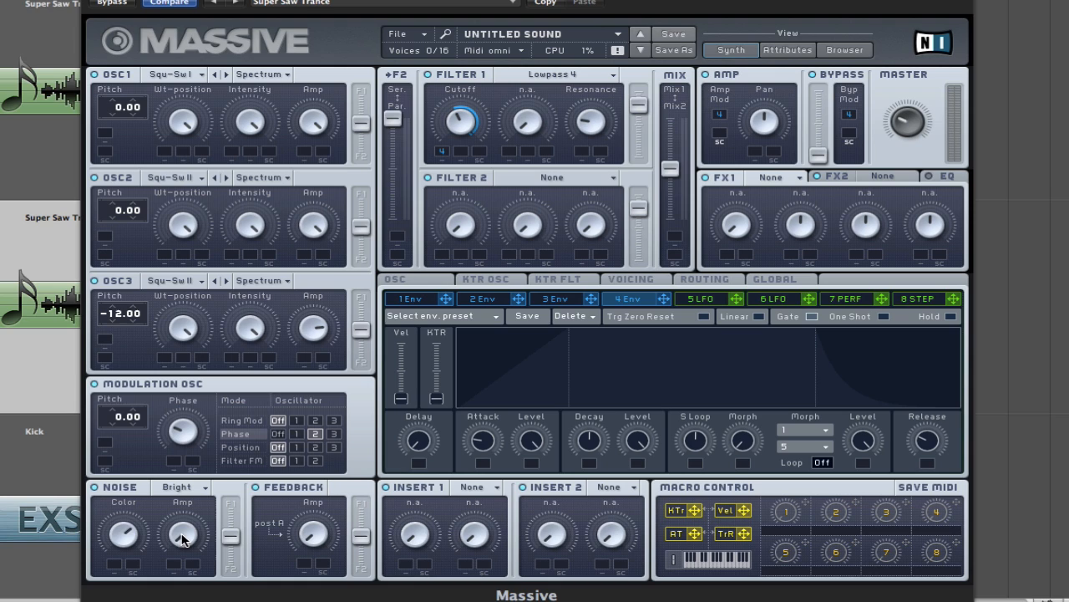
left_click_drag(662, 300, 169, 531)
Step: Load Small Reverb in FX2, raising its Density and Size and lowering its Color
left_click(889, 176)
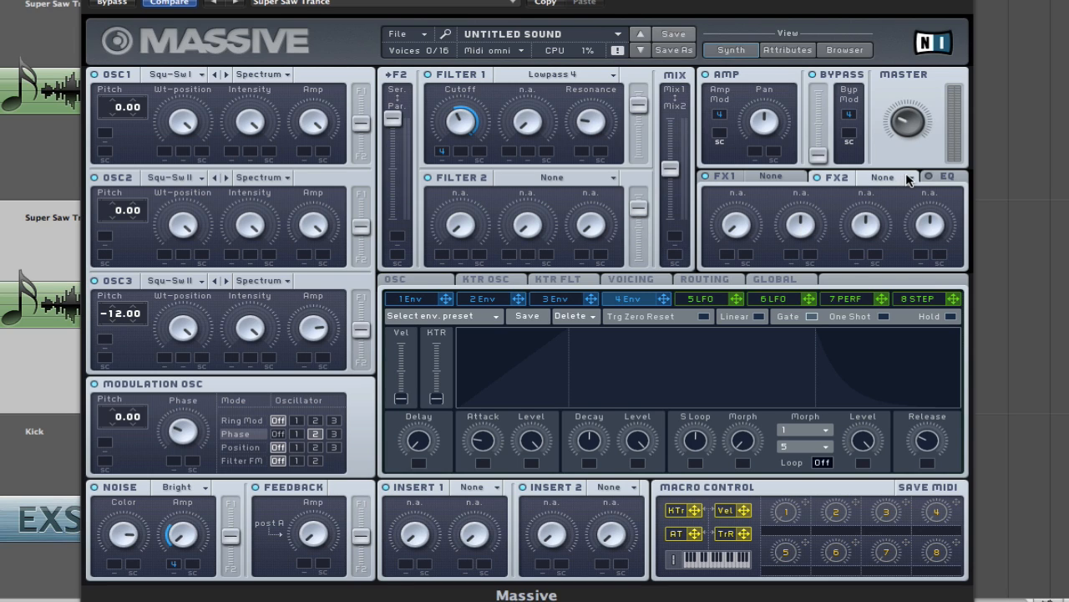
left_click(913, 178)
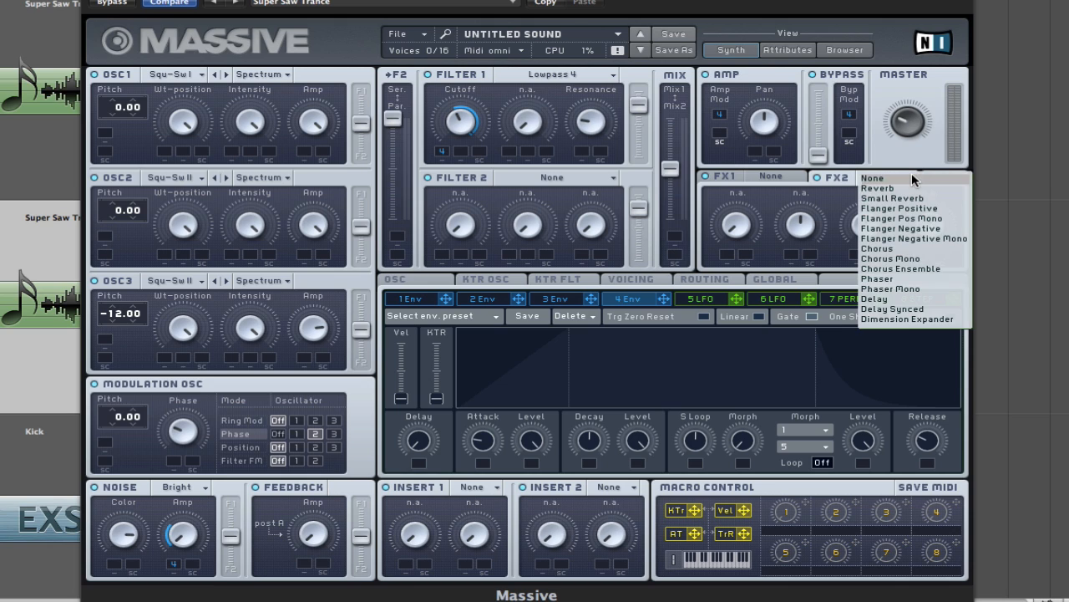
left_click(911, 173)
left_click(912, 173)
left_click(887, 200)
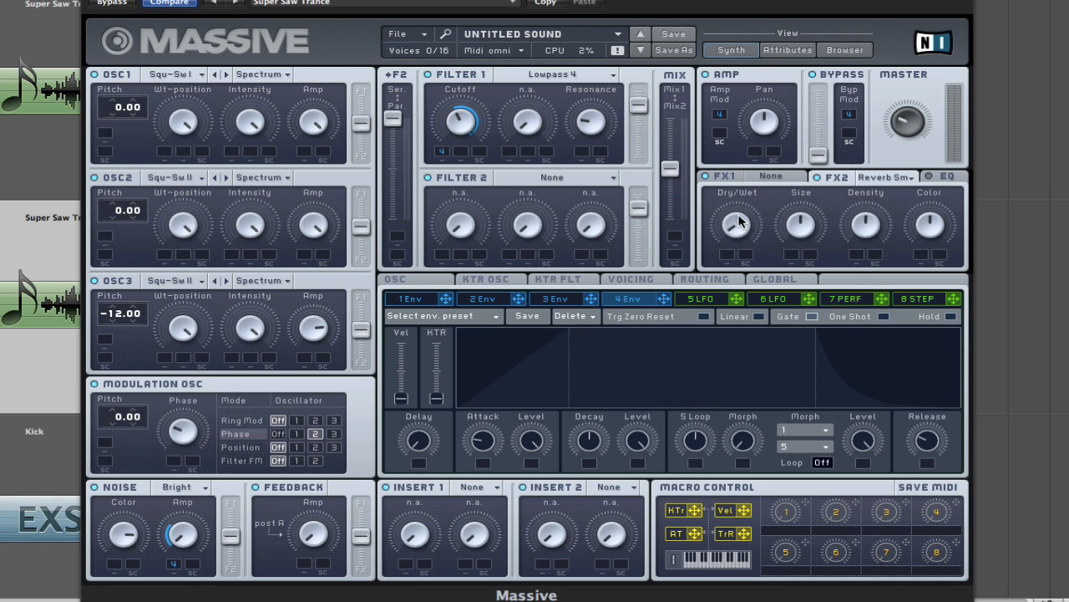
left_click_drag(863, 240, 860, 190)
left_click_drag(803, 234, 794, 203)
left_click_drag(929, 218, 936, 237)
Step: Load Dimension Expander in FX1 with Size at about two thirds, and lower the master volume slightly
left_click(794, 180)
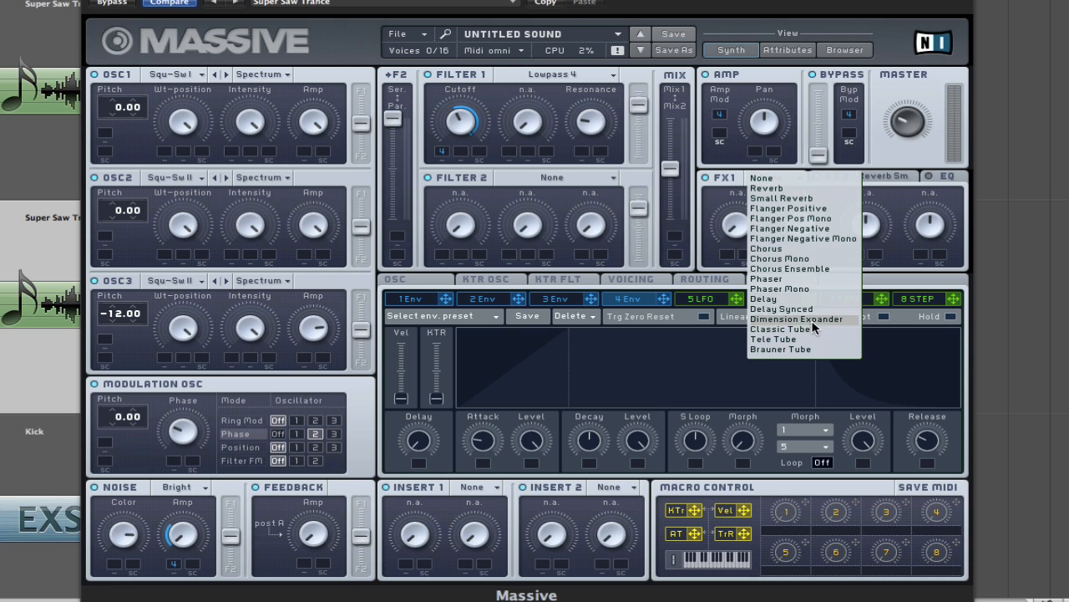
left_click(817, 320)
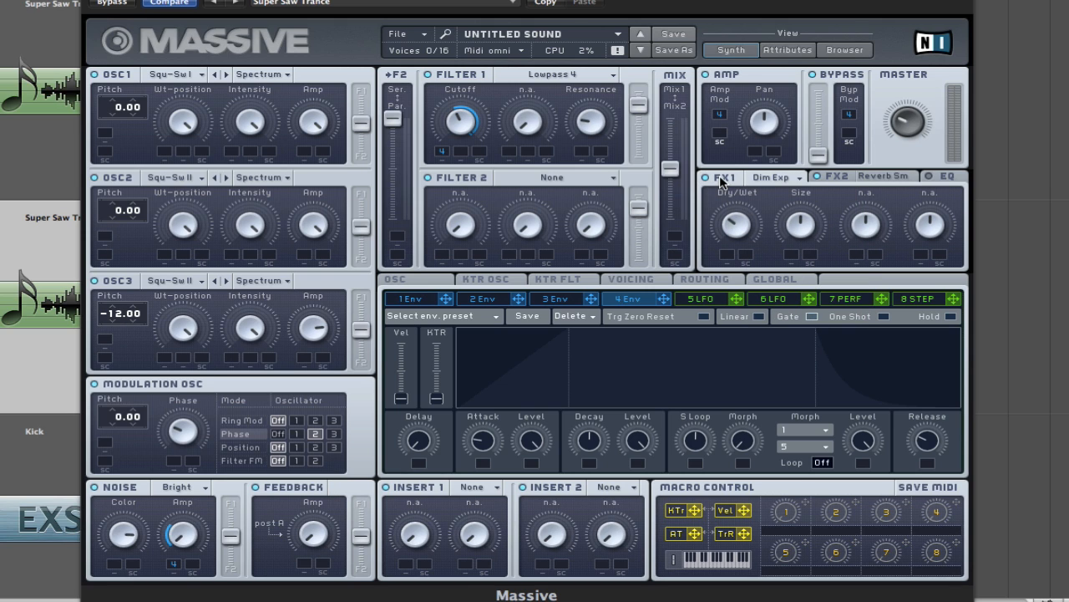
left_click_drag(800, 218, 799, 199)
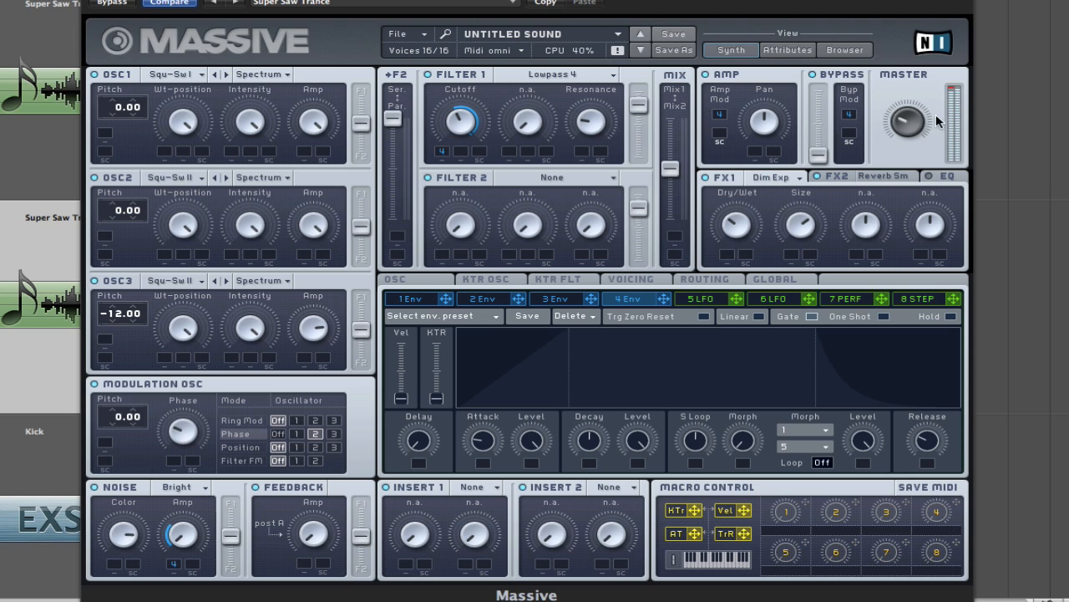
left_click_drag(908, 122, 908, 125)
Step: Enable the EQ with High Shelf and Boost raised slightly, and modulate High Shelf with key tracking
left_click(941, 177)
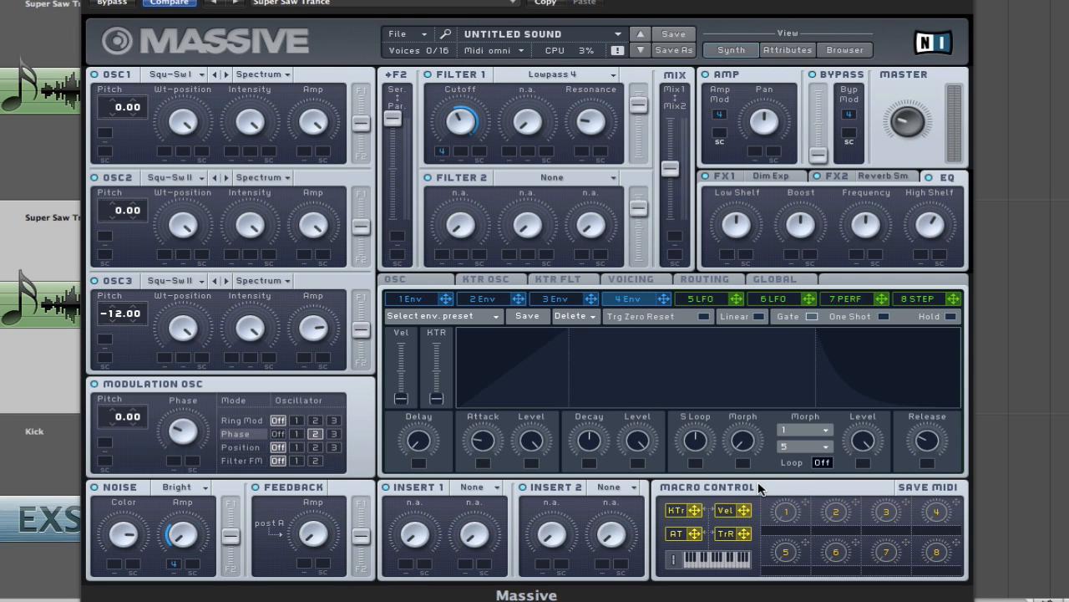
key("space")
left_click_drag(697, 516, 921, 257)
left_click_drag(921, 259, 922, 266)
Step: Load Parabolic Shaper in Insert 1 with Dry/Wet and Drive slightly above half
left_click(497, 488)
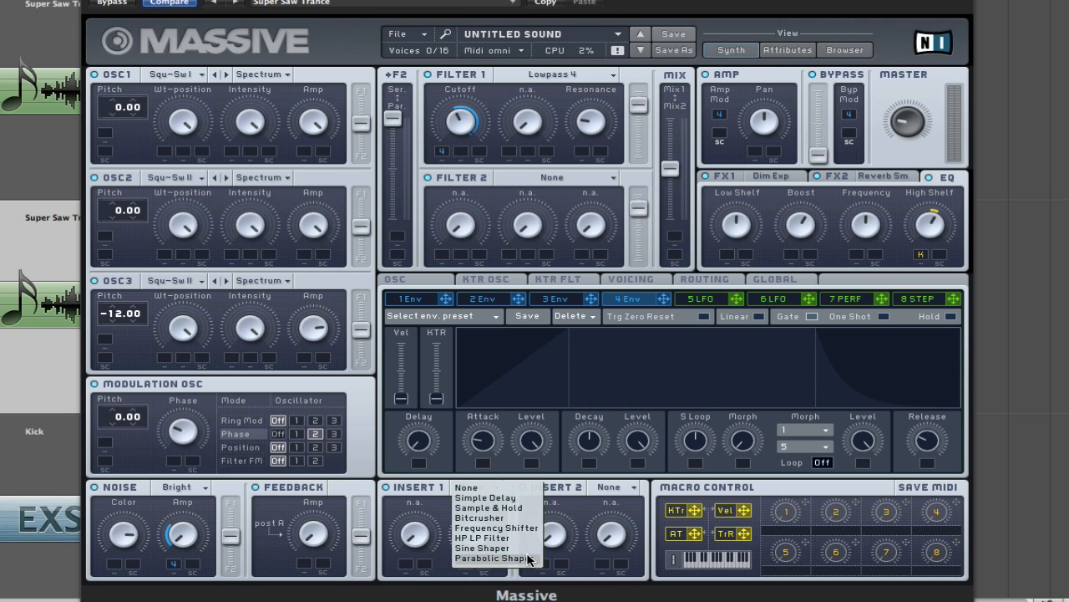
left_click(530, 558)
left_click_drag(421, 529, 422, 488)
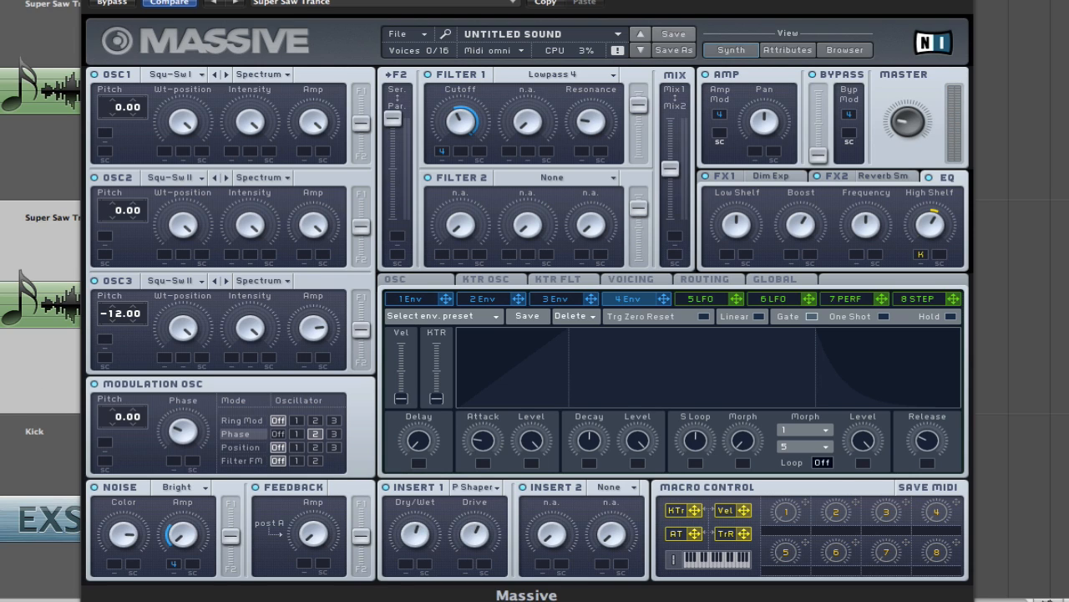
Step: Close the synth window and audition the K&S channel in the mixer, soloed without Inst 5
left_click(92, 1)
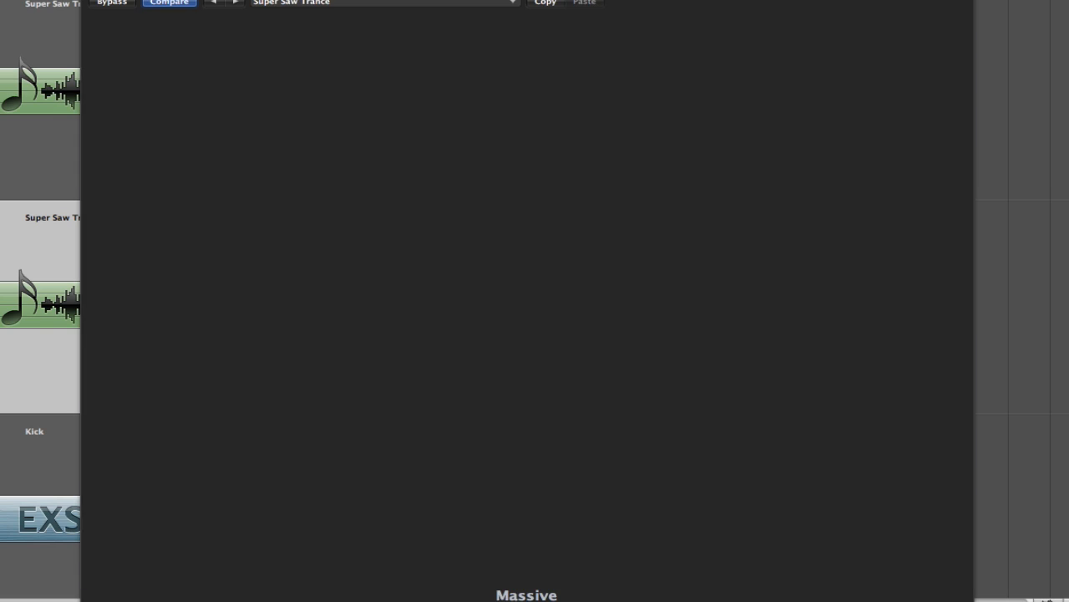
left_click(169, 19)
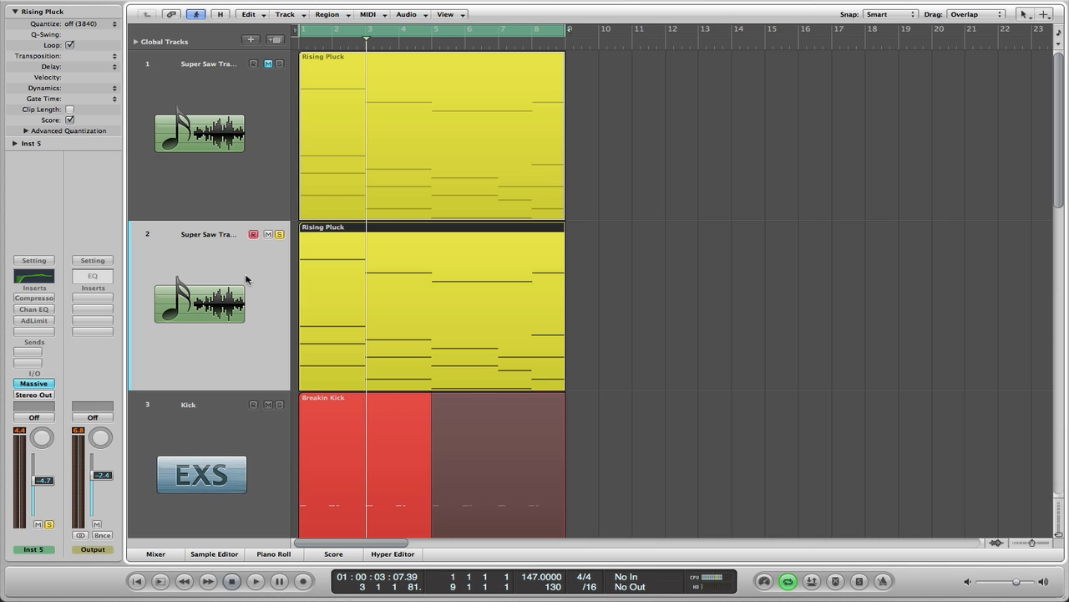
left_click(155, 554)
left_click(512, 436)
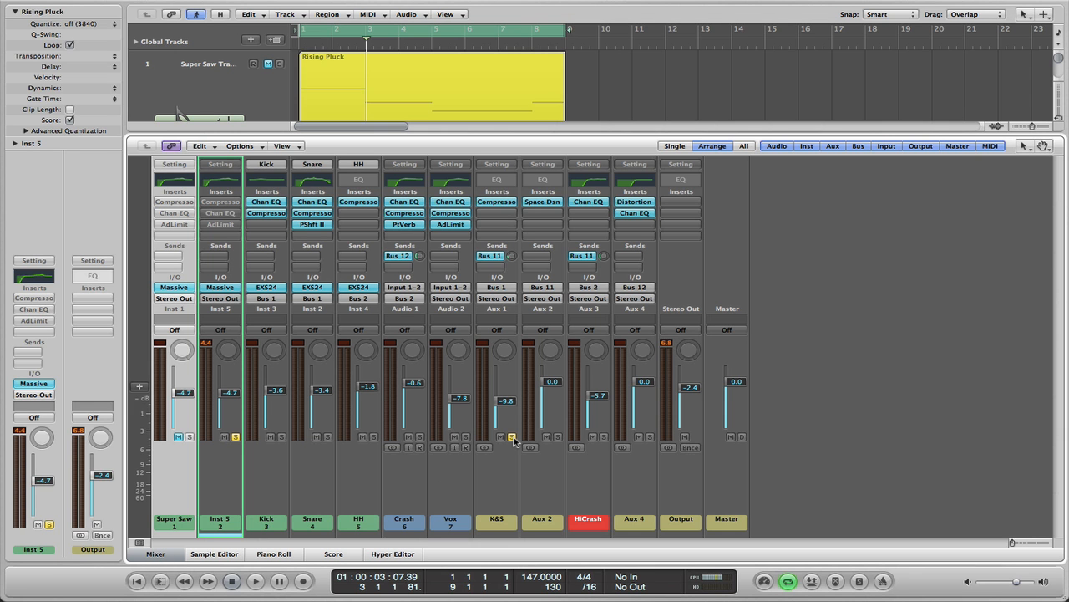
left_click(235, 437)
key("space")
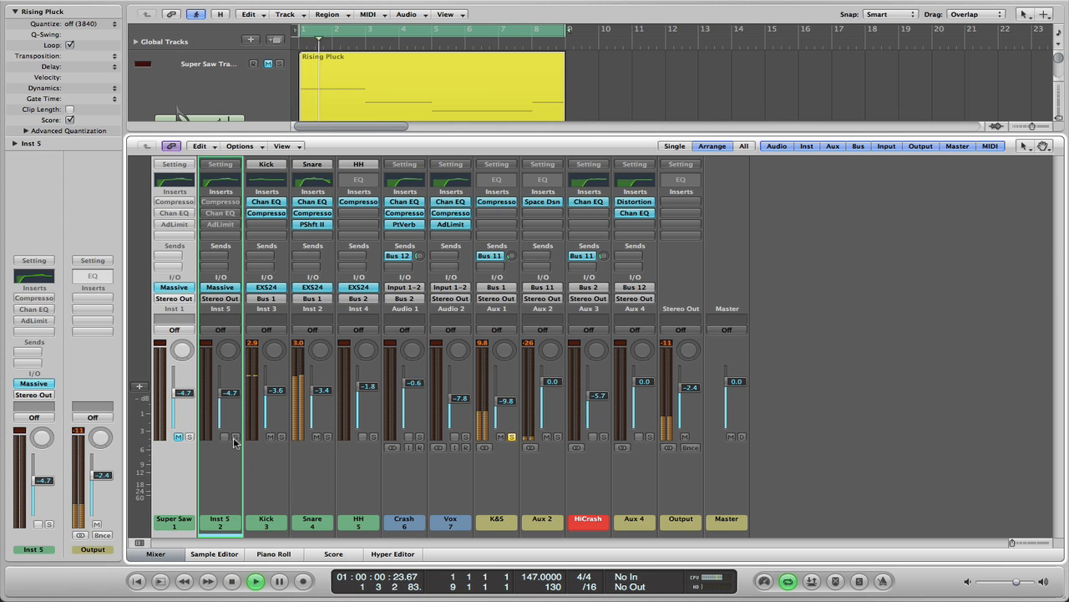
key("space")
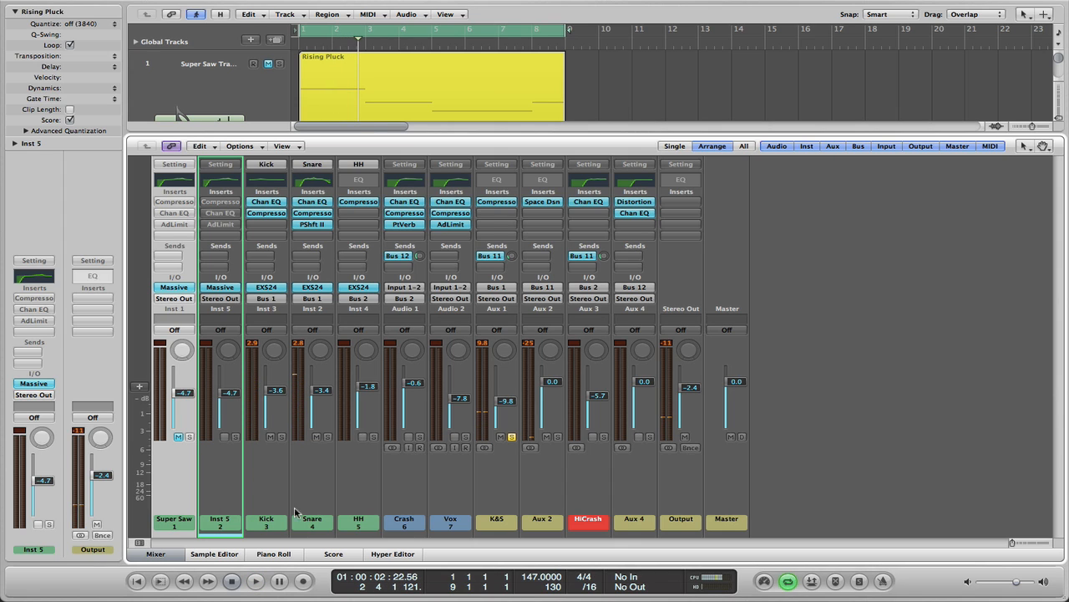
Step: Keep the Super Saw channel muted and solo Inst 5 together with K&S
left_click(190, 436)
left_click(192, 437)
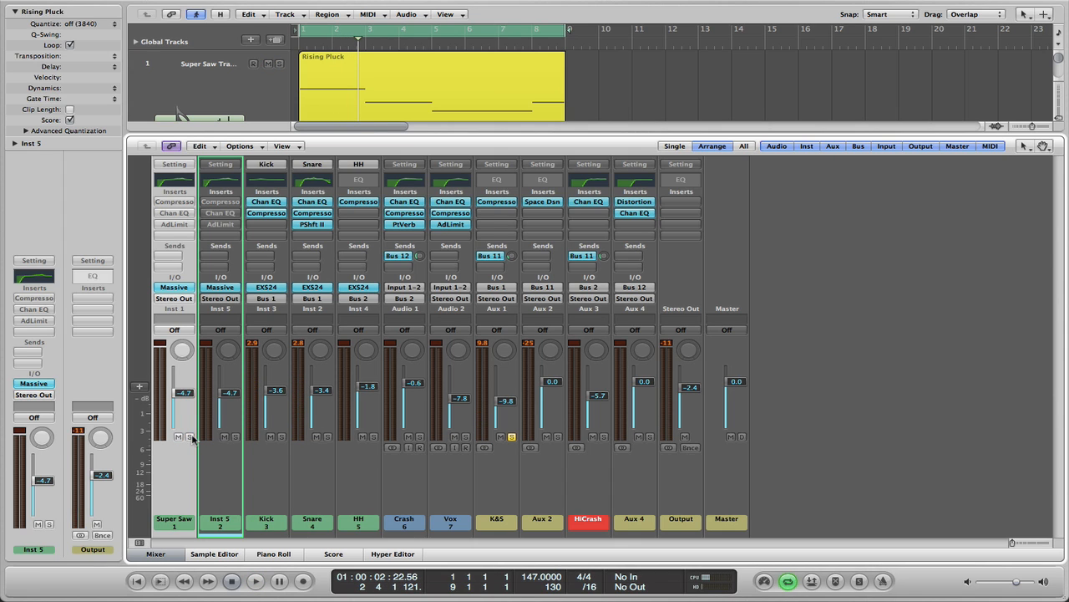
left_click(177, 437)
left_click(237, 437)
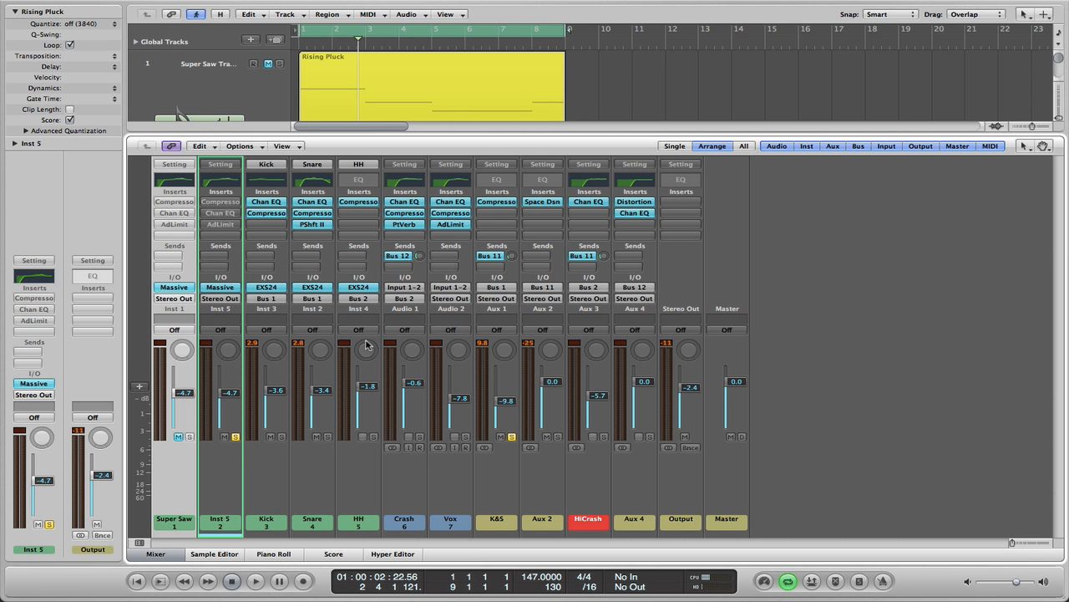
Step: On the Inst 5 compressor, set the side chain to Bus 1 and the Release to 48.0 ms
left_click(218, 203)
left_click(218, 203)
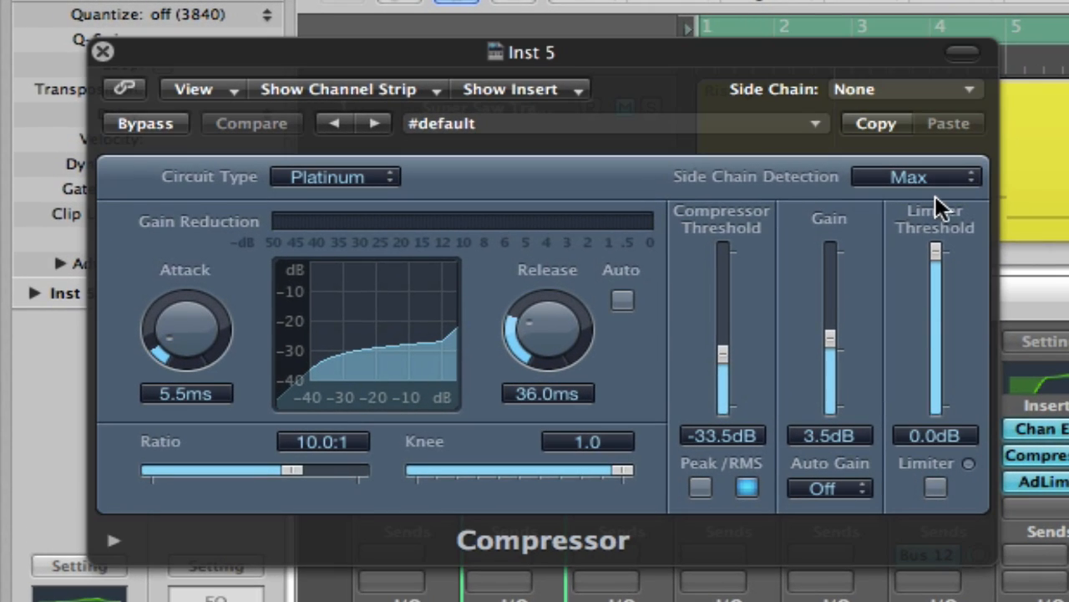
left_click(937, 91)
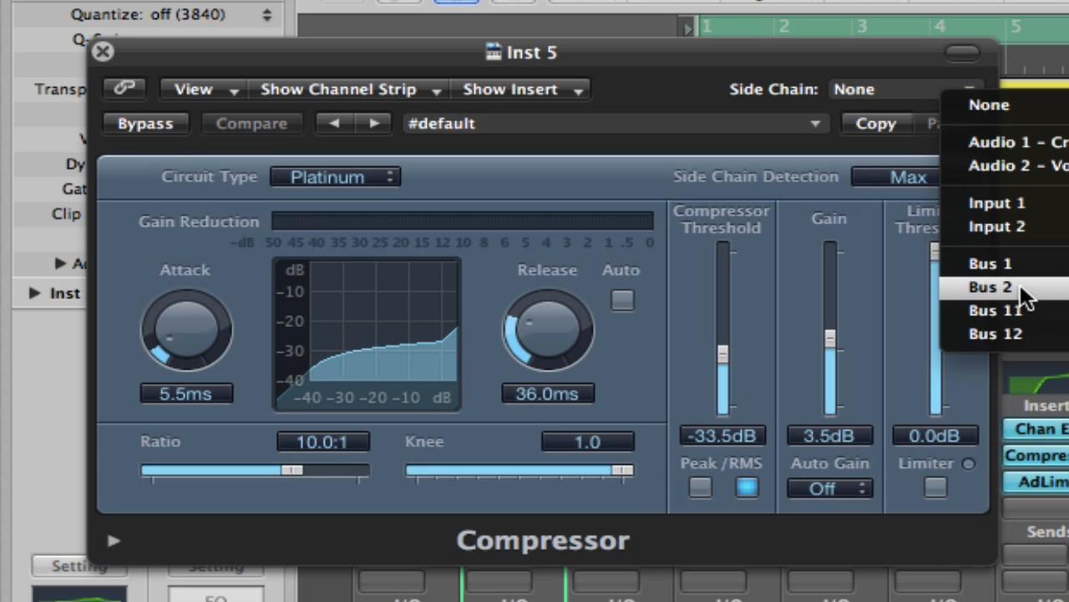
left_click(1018, 263)
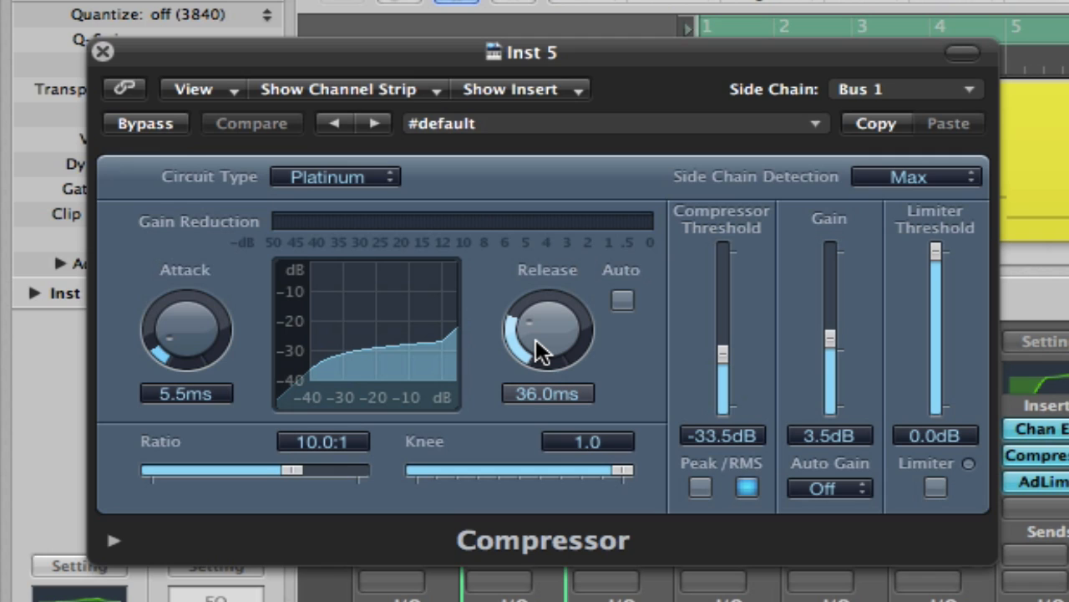
left_click_drag(536, 338, 533, 327)
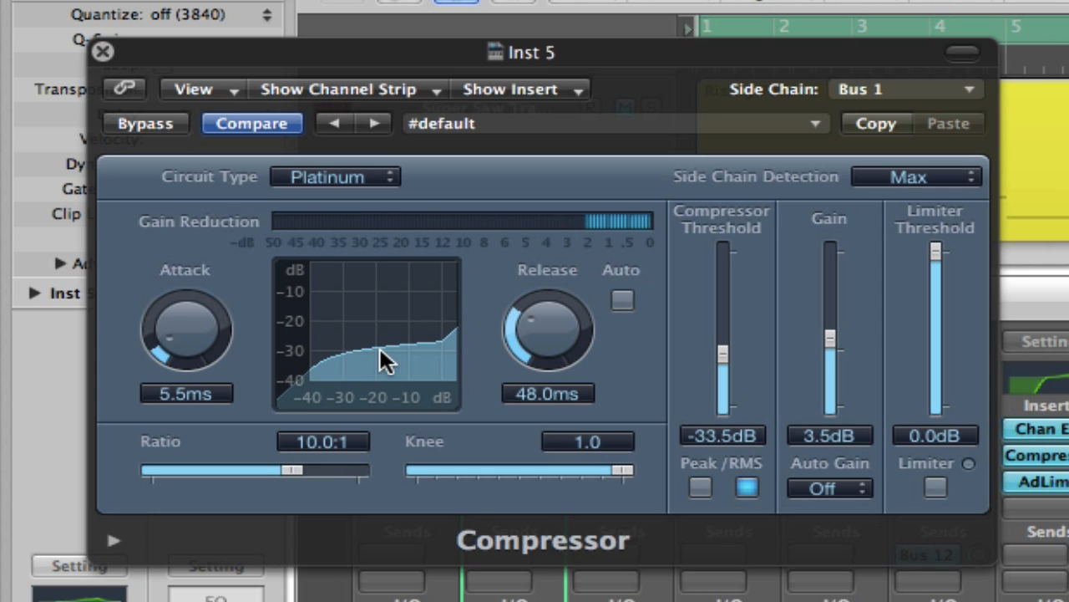
Step: Compare Inst 5 with its sidechained compressor bypassed and active during playback
left_click(155, 121)
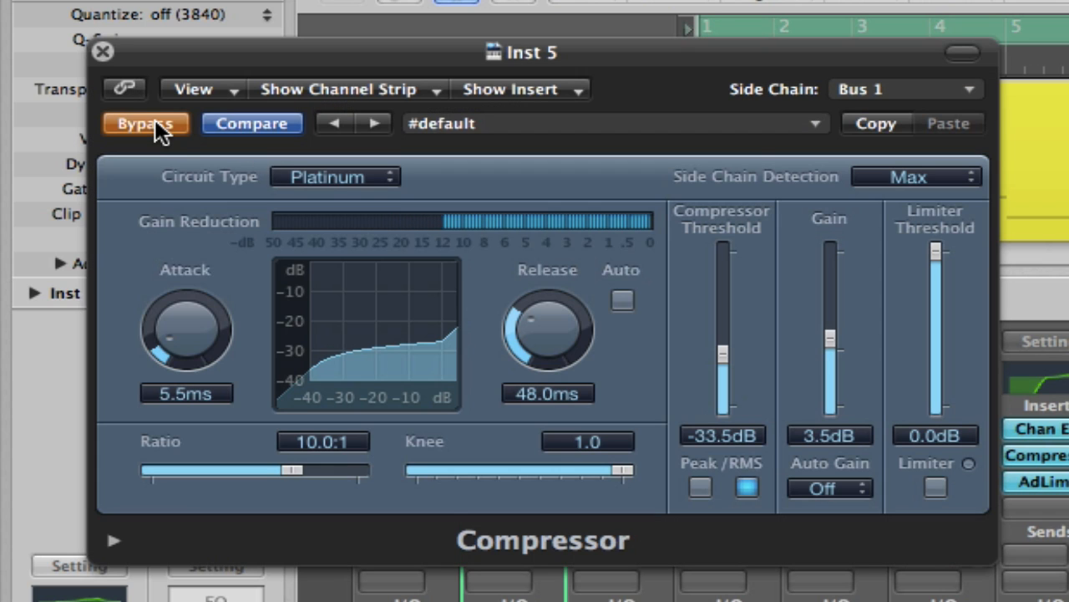
left_click(155, 124)
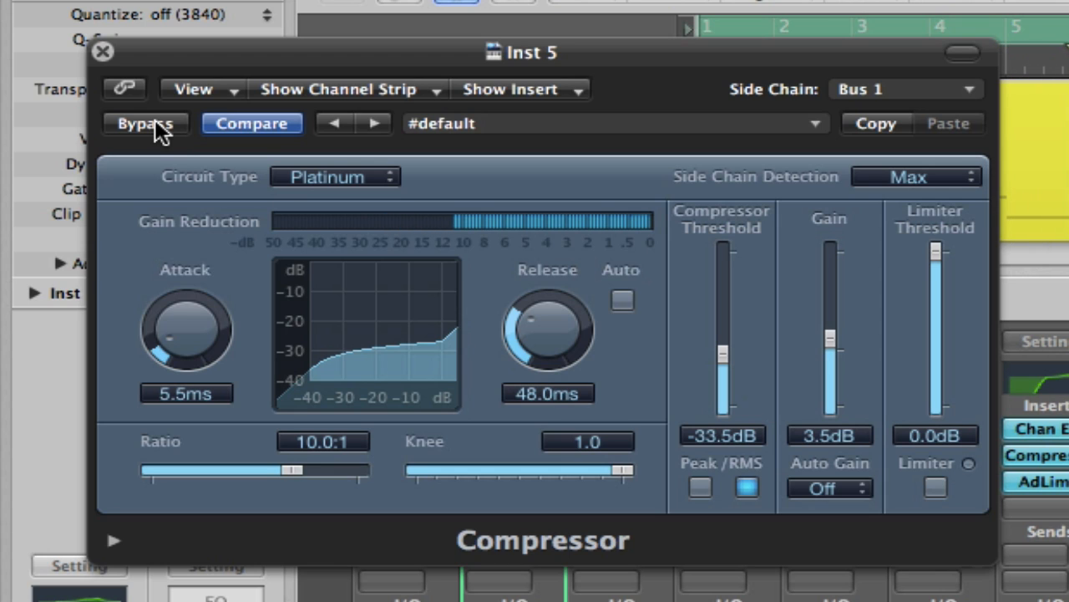
key("space")
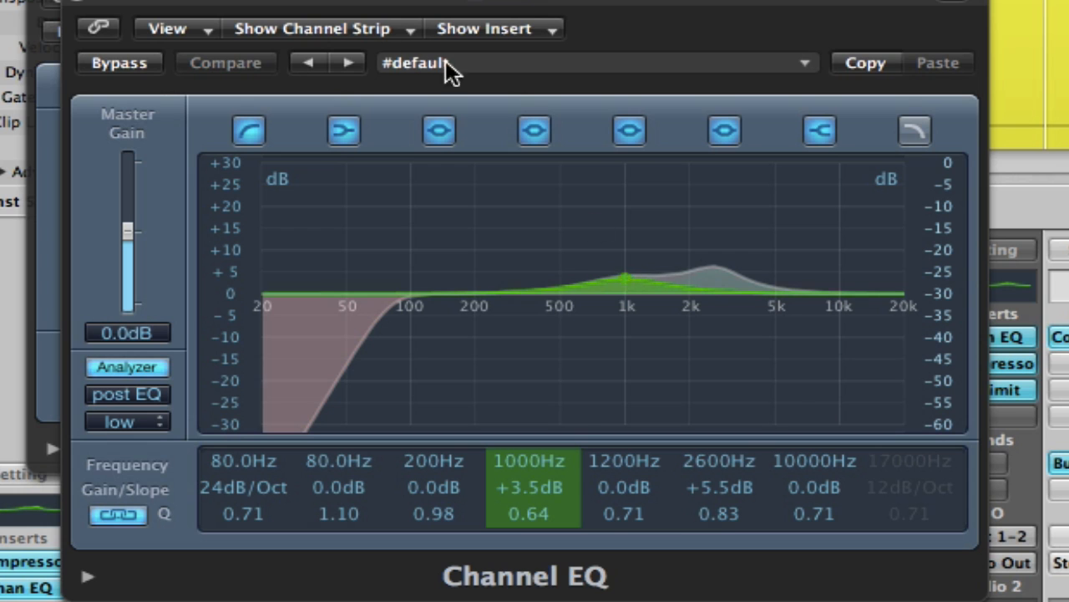
Step: Audition Inst 5 with its Channel EQ enabled and close the plug-in windows
key("space")
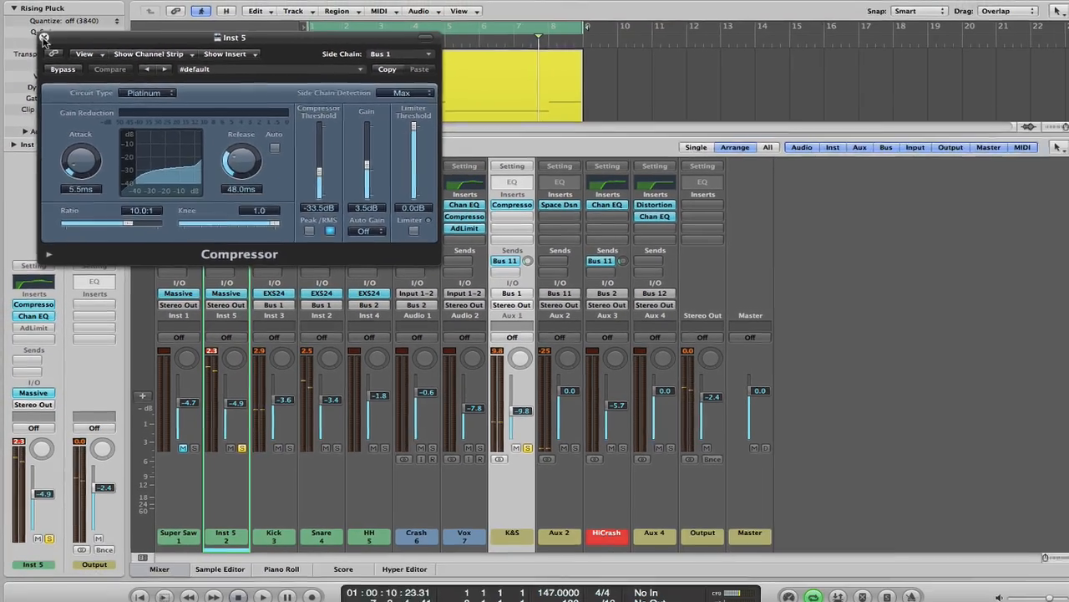
left_click(43, 39)
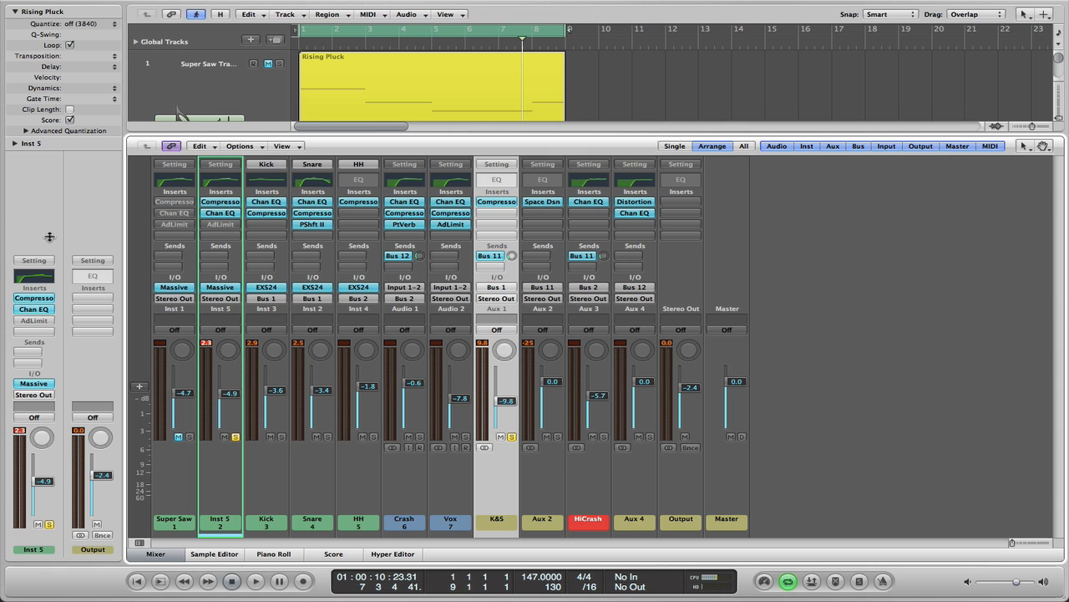
Step: Enable the Adaptive Limiter on Inst 5 and load the Overdrive Limit setting
left_click(35, 321, "alt")
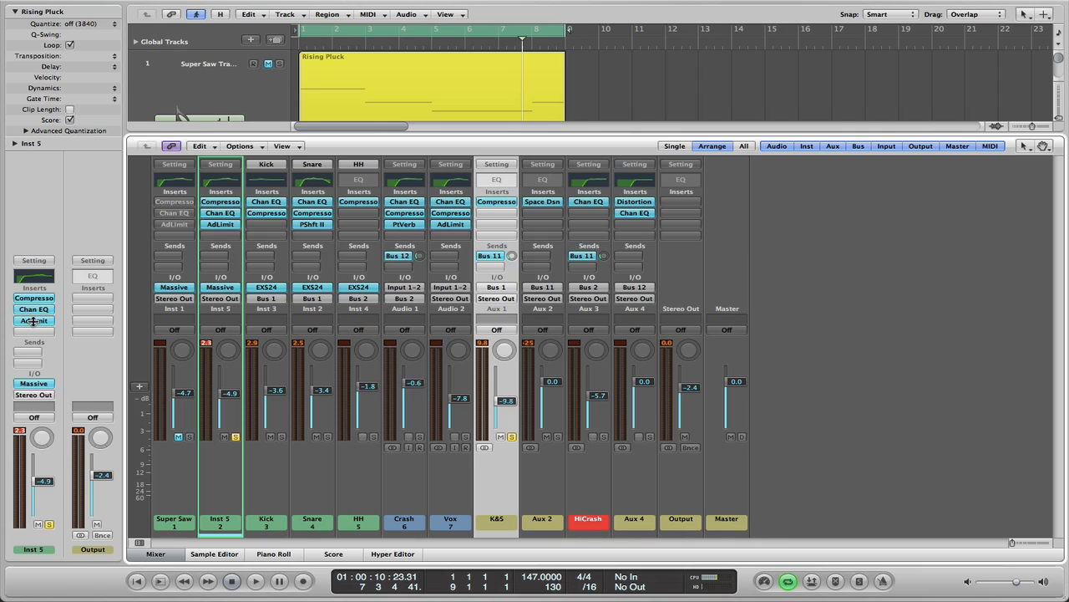
left_click(34, 321)
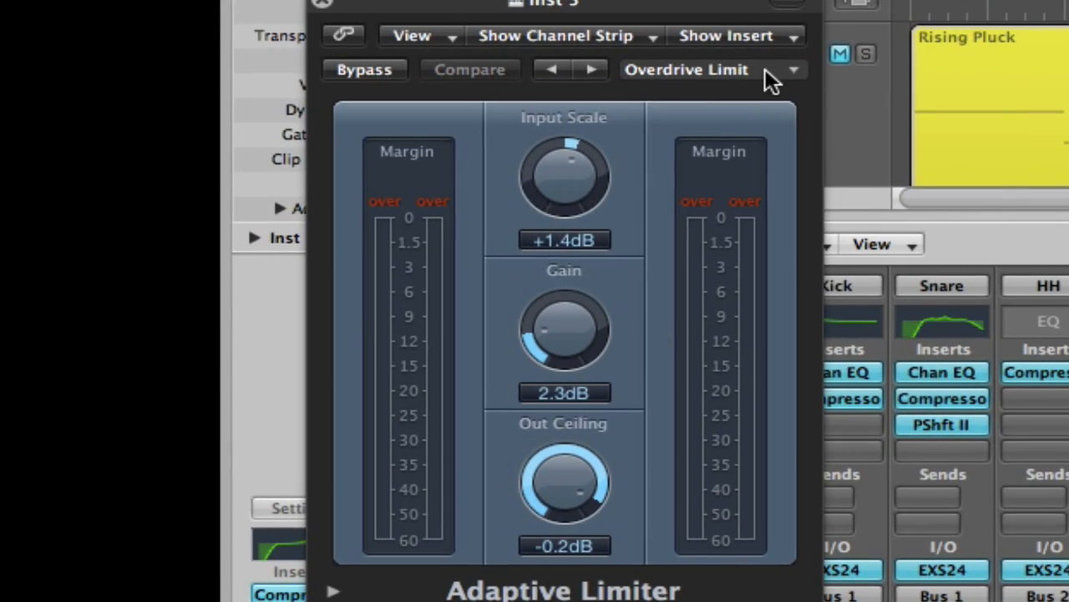
left_click(766, 68)
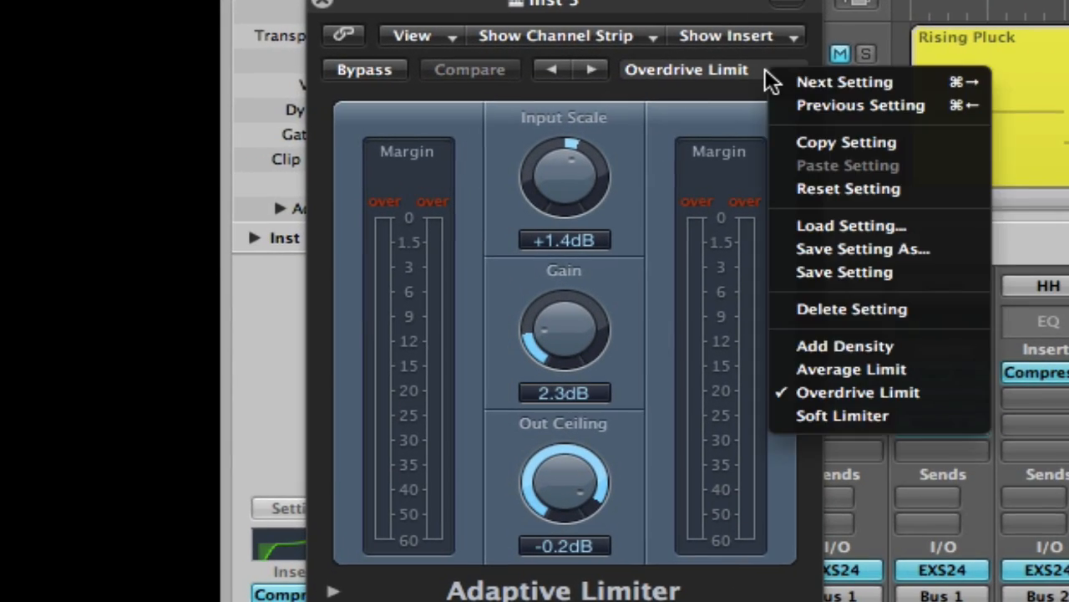
left_click(885, 388)
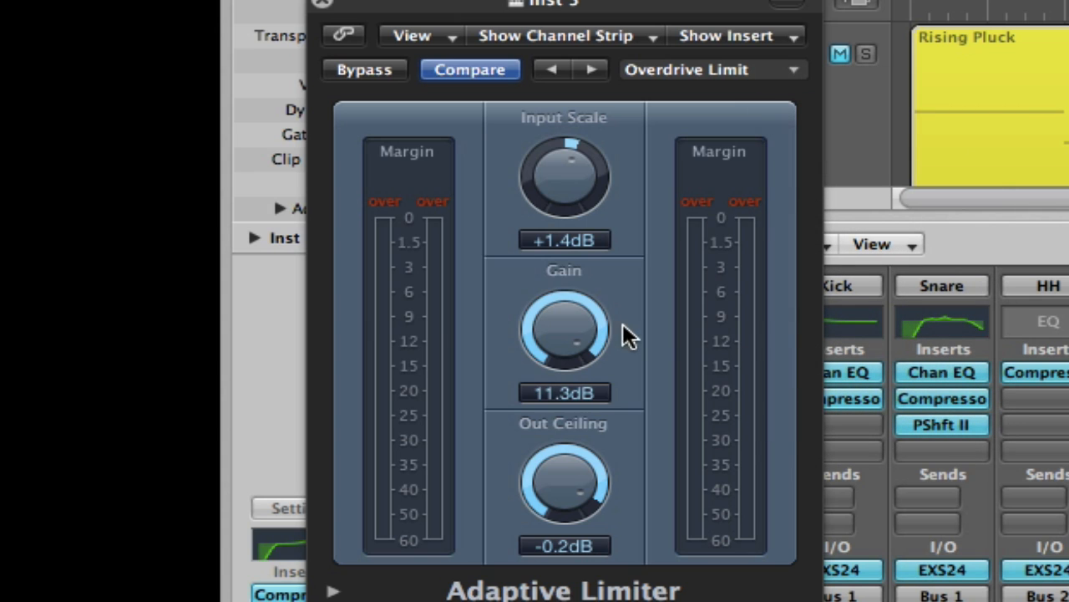
Step: Set the Adaptive Limiter's Gain to 3.0 dB while auditioning Inst 5 with the drums
left_click_drag(560, 311, 604, 467)
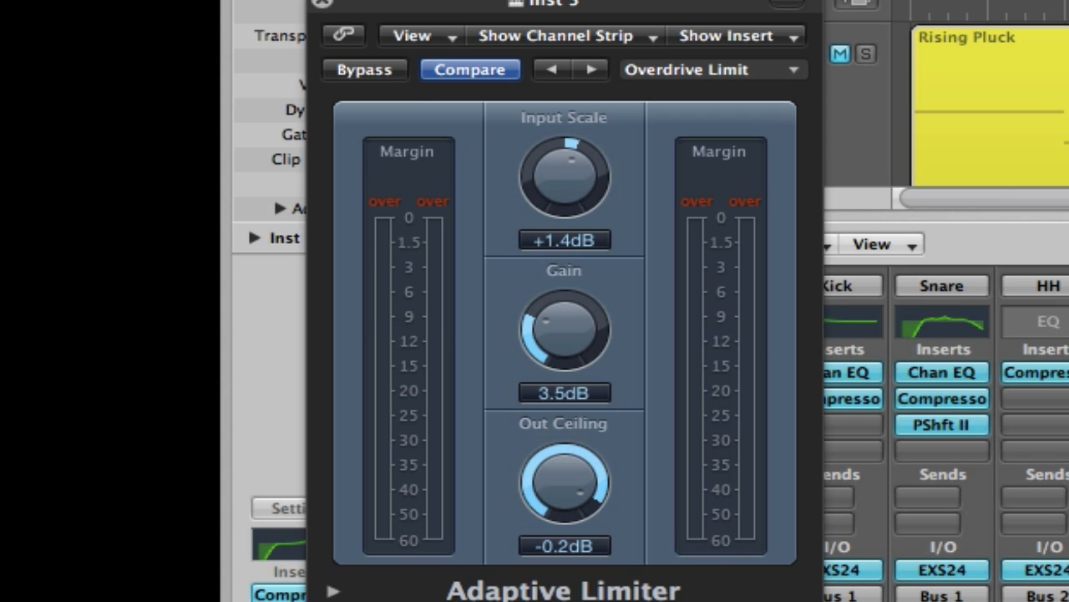
left_click(943, 598)
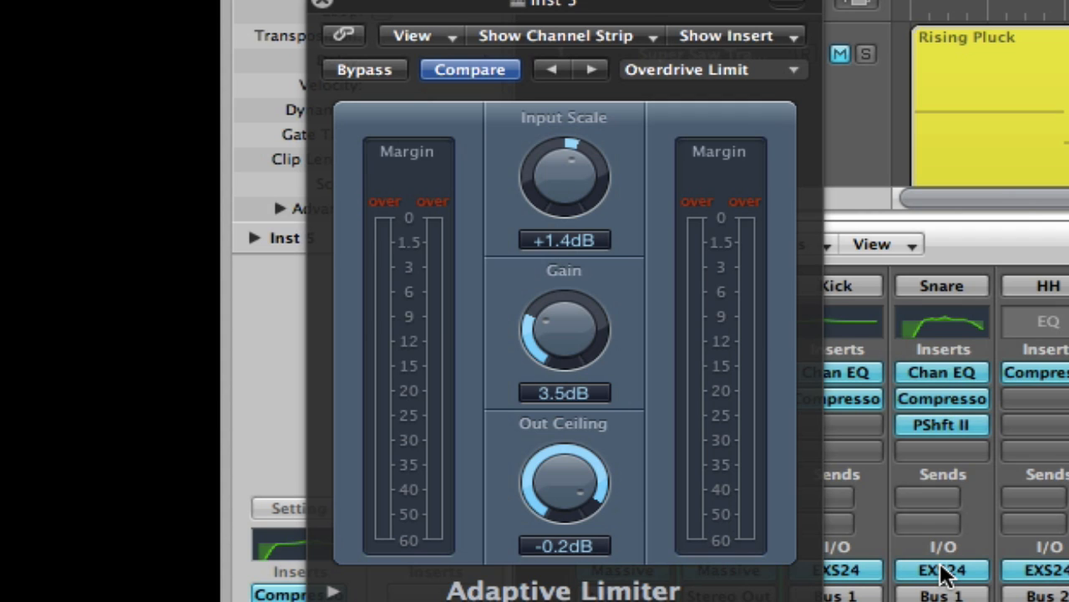
key("space")
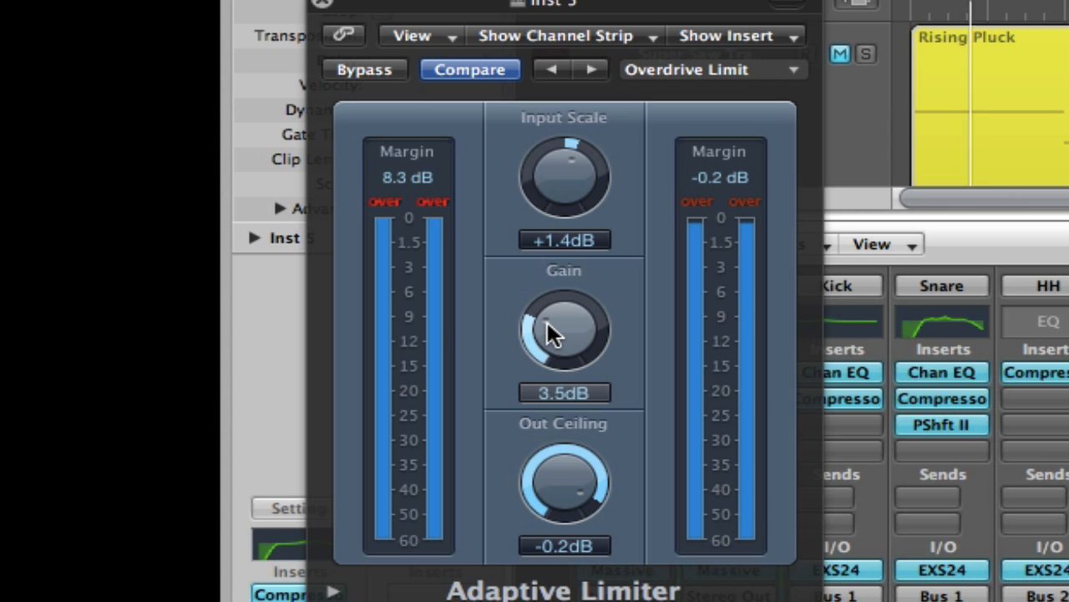
mouse_move(549, 329)
left_mouse_down()
mouse_move(549, 345)
mouse_move(547, 337)
left_mouse_up()
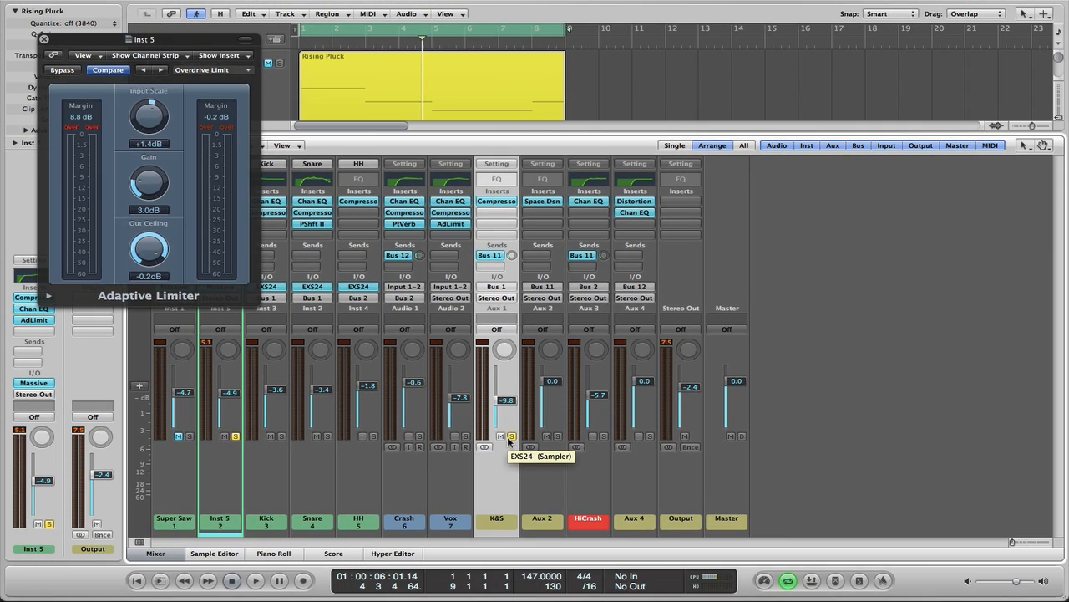
left_click(581, 474)
key("space")
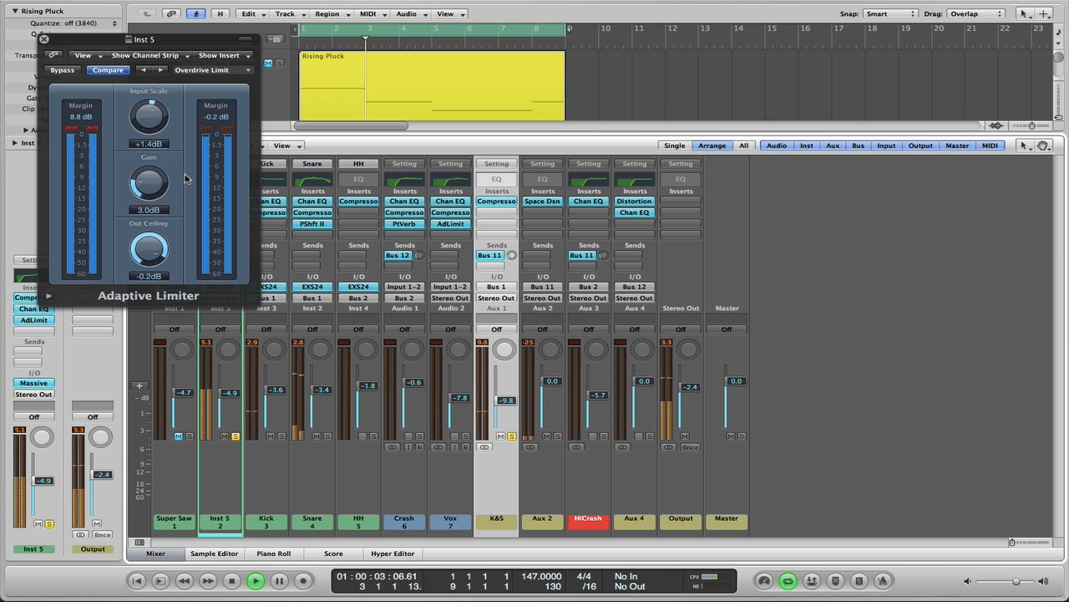
Step: Lower the Inst 5 compressor's Attack to 0.0 ms, raise it slightly again, and close both plug-in windows
left_click(28, 297)
left_click_drag(81, 160, 84, 187)
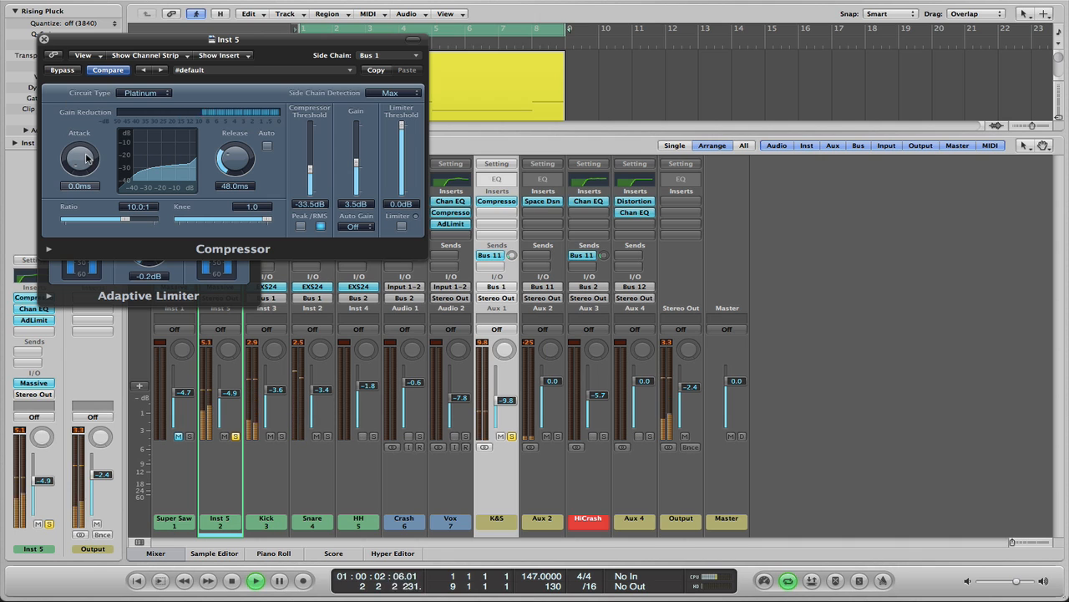
left_click_drag(84, 160, 84, 152)
left_click(44, 39)
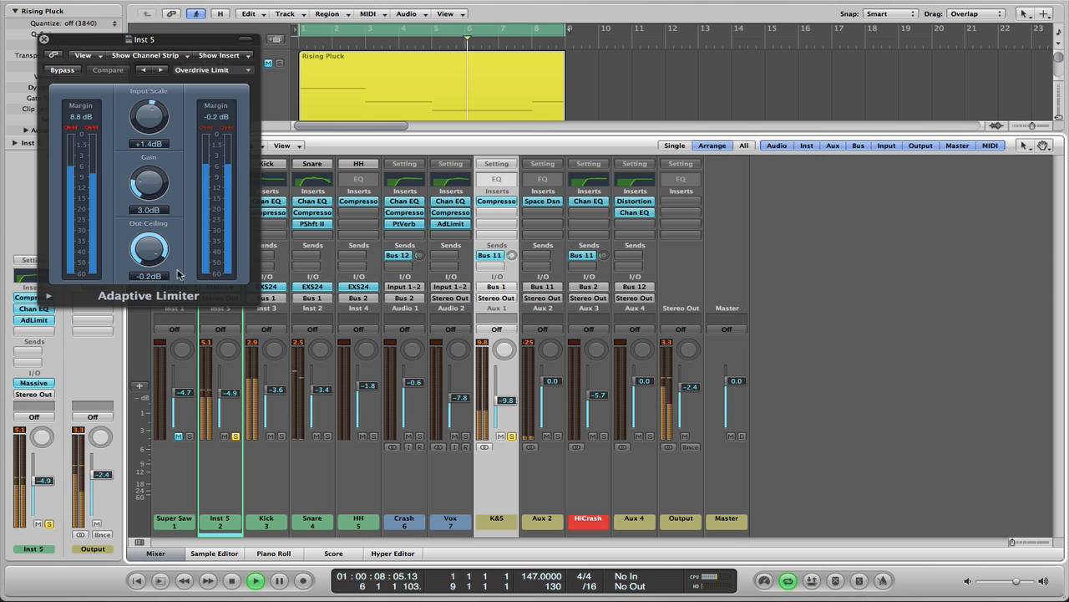
key("space")
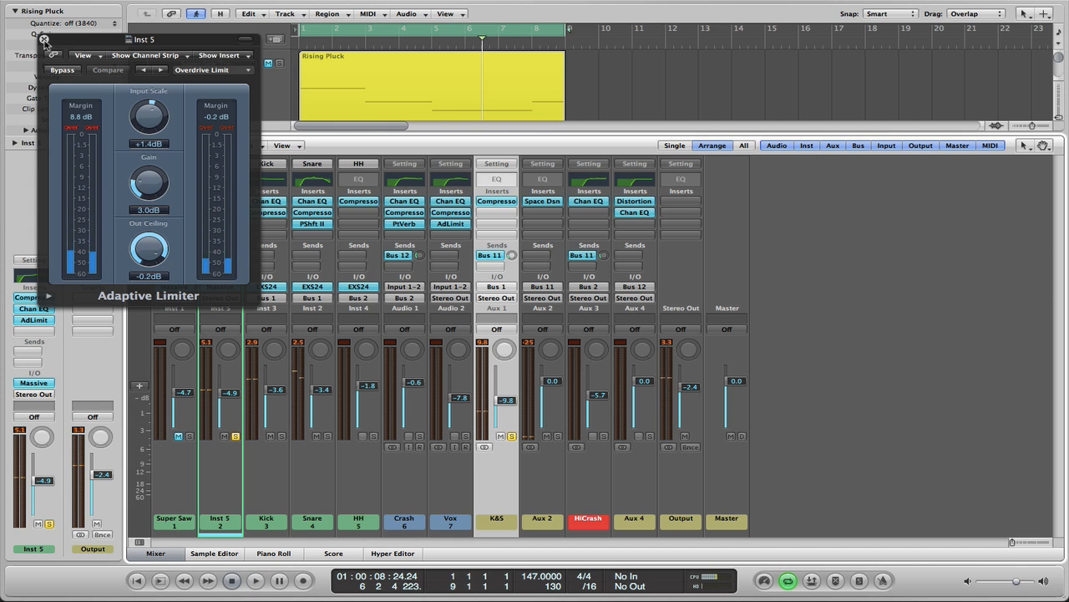
left_click(44, 39)
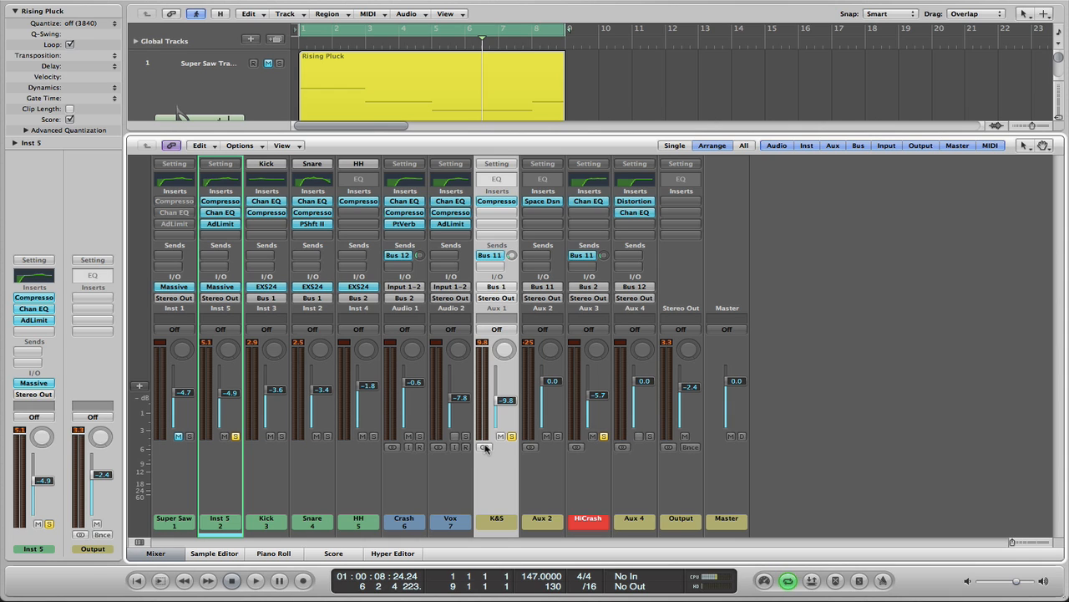
Step: Audition the loop from the start with HiCrash soloed, adding Vox to the soloed channels
key("Return")
key("space")
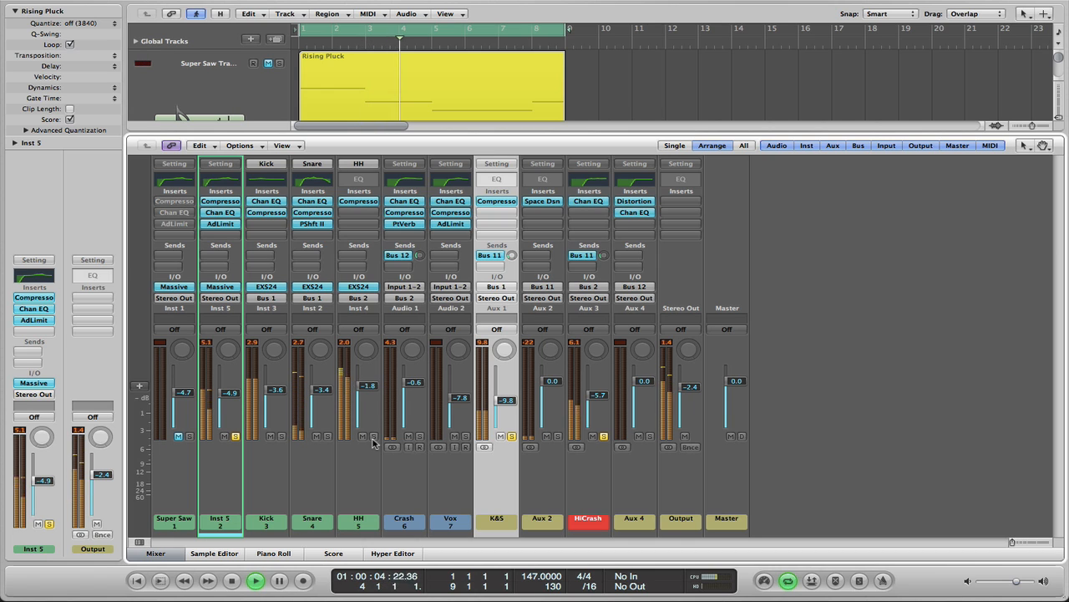
key("space")
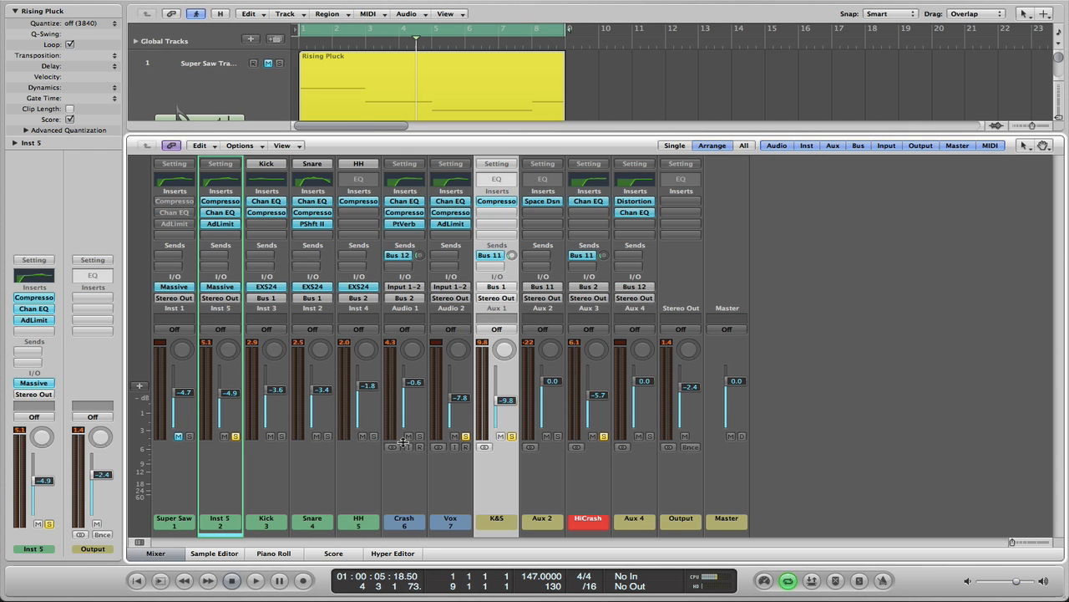
key("space")
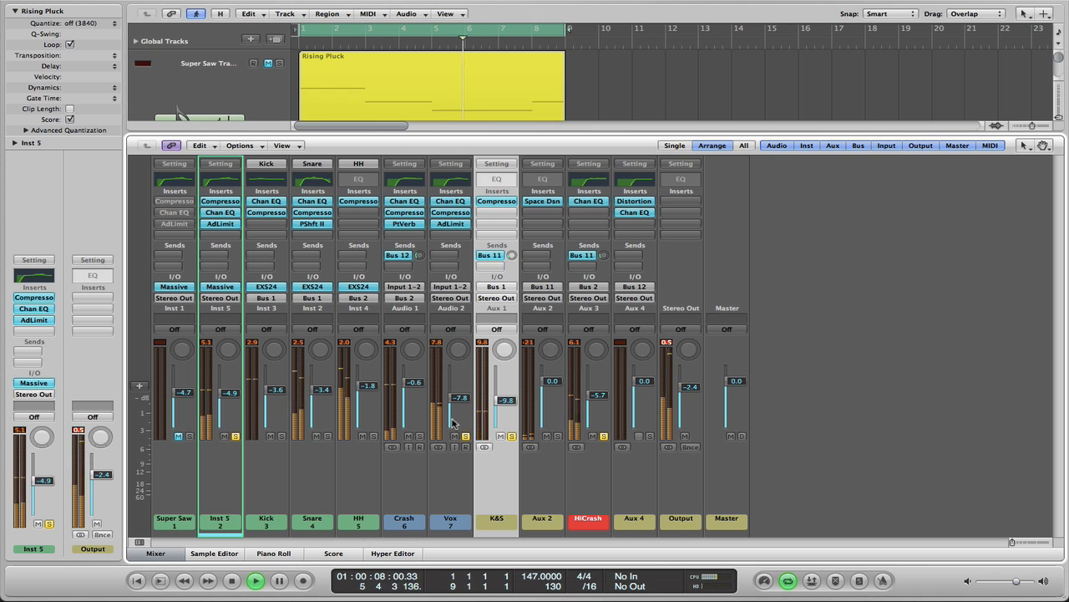
Step: Take K&S out of solo and set the faders to -6.0 for Inst 5 and -4.9 for Vox
left_click_drag(454, 417, 454, 412)
left_click(512, 436)
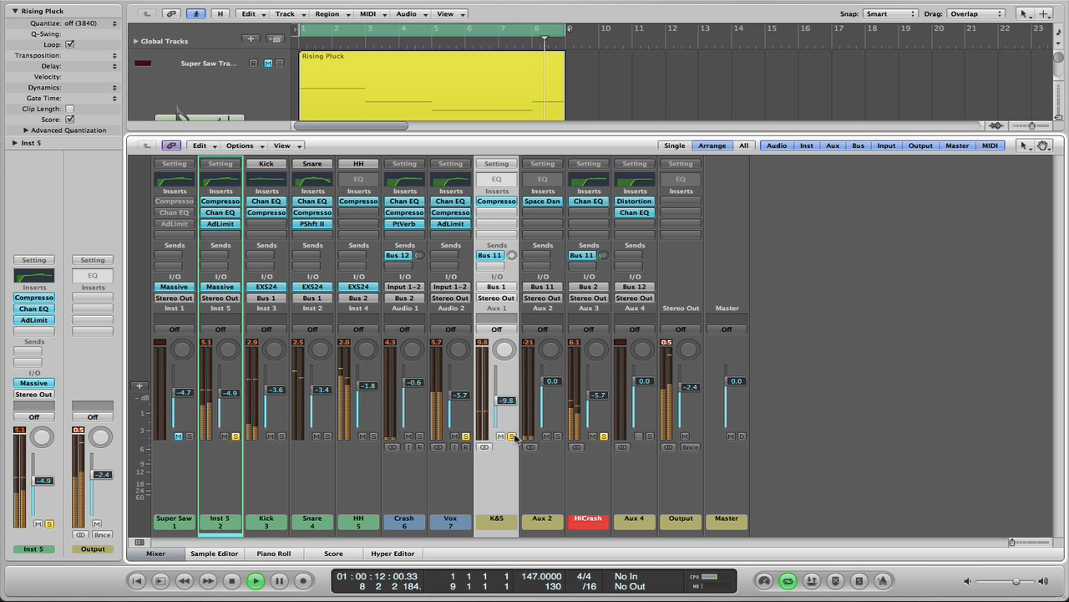
left_click(603, 437)
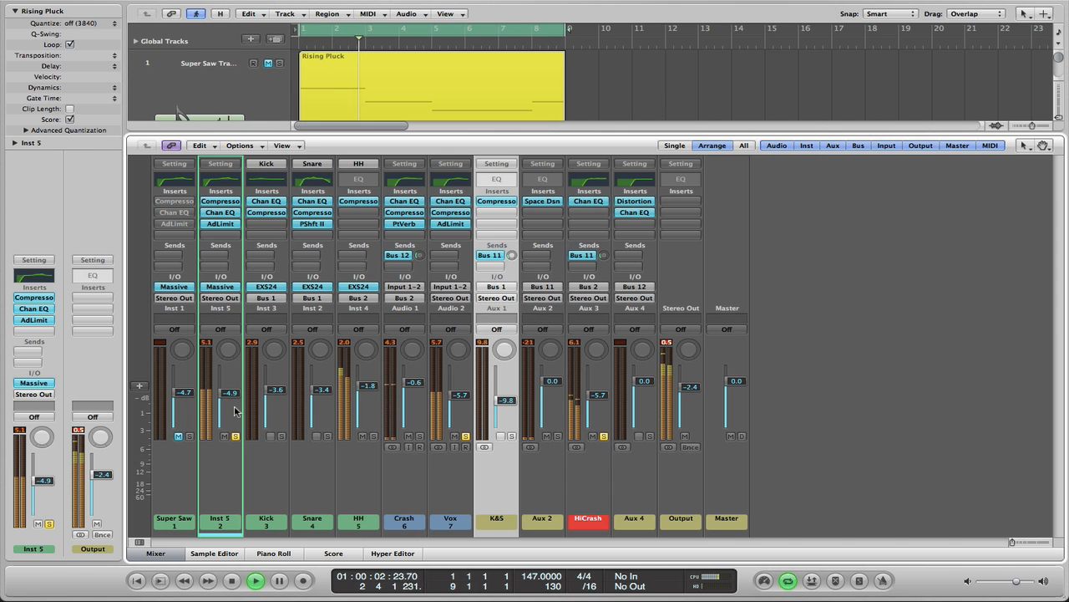
left_click_drag(221, 405, 232, 416)
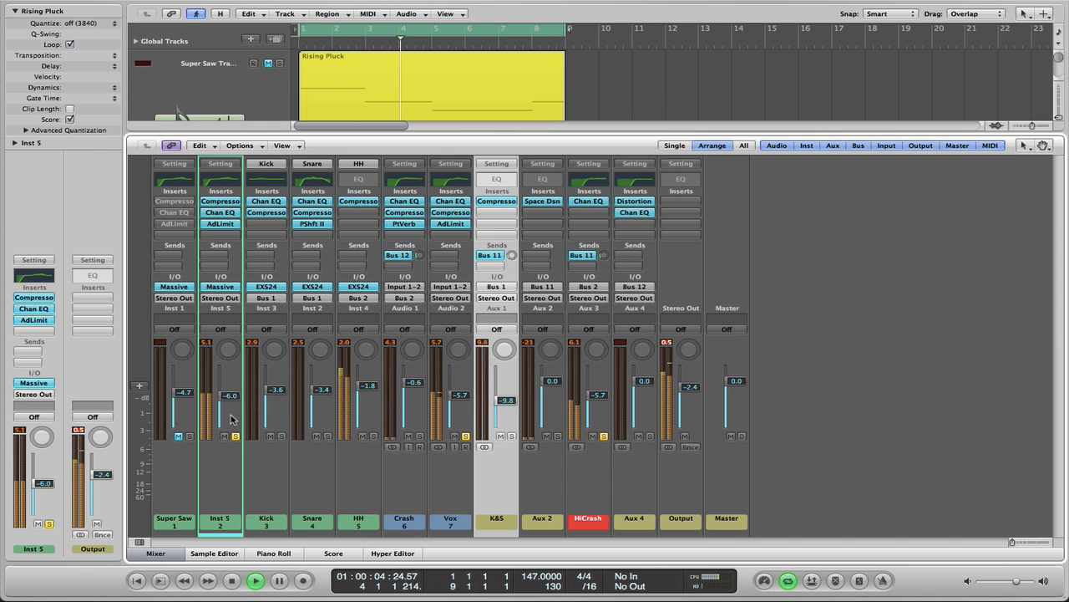
left_click_drag(454, 408, 454, 405)
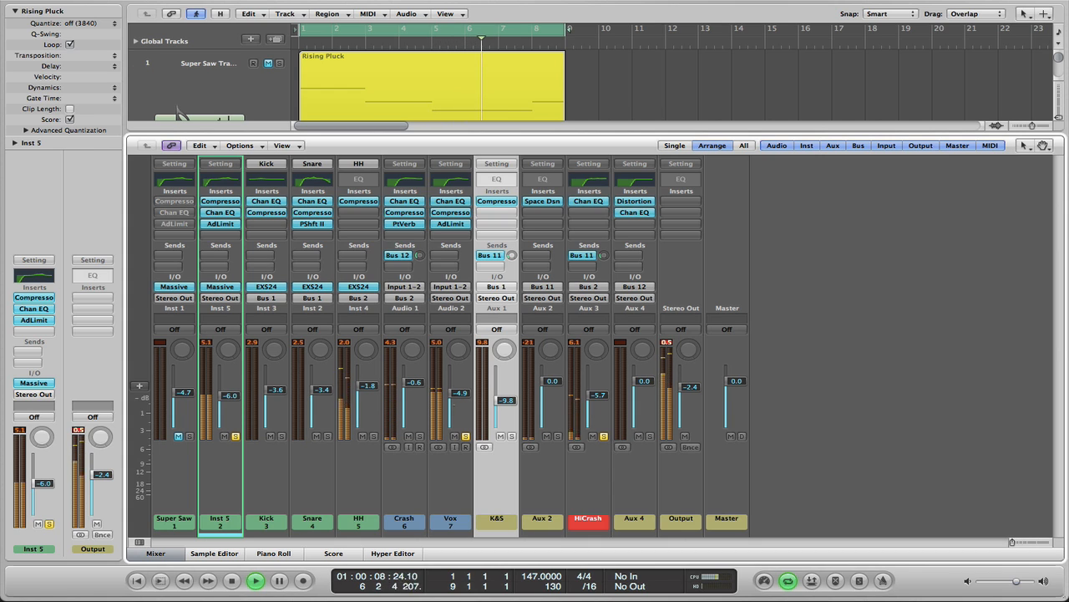
Step: Solo K&S again and set the faders to -4.6 for Vox and +1.0 for Crash during playback
left_click(512, 436)
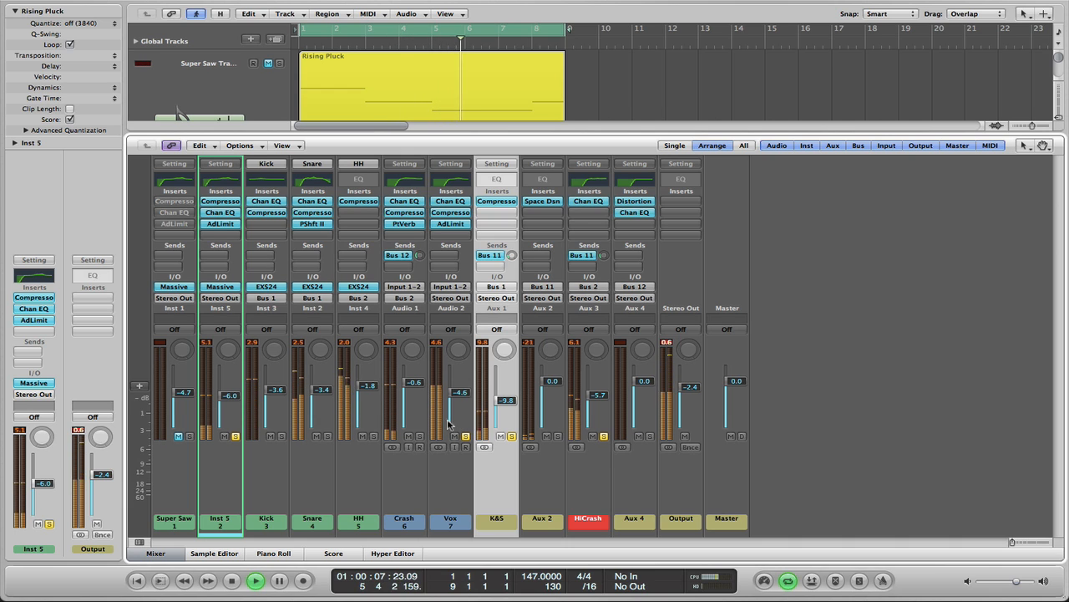
left_click_drag(407, 411, 407, 409)
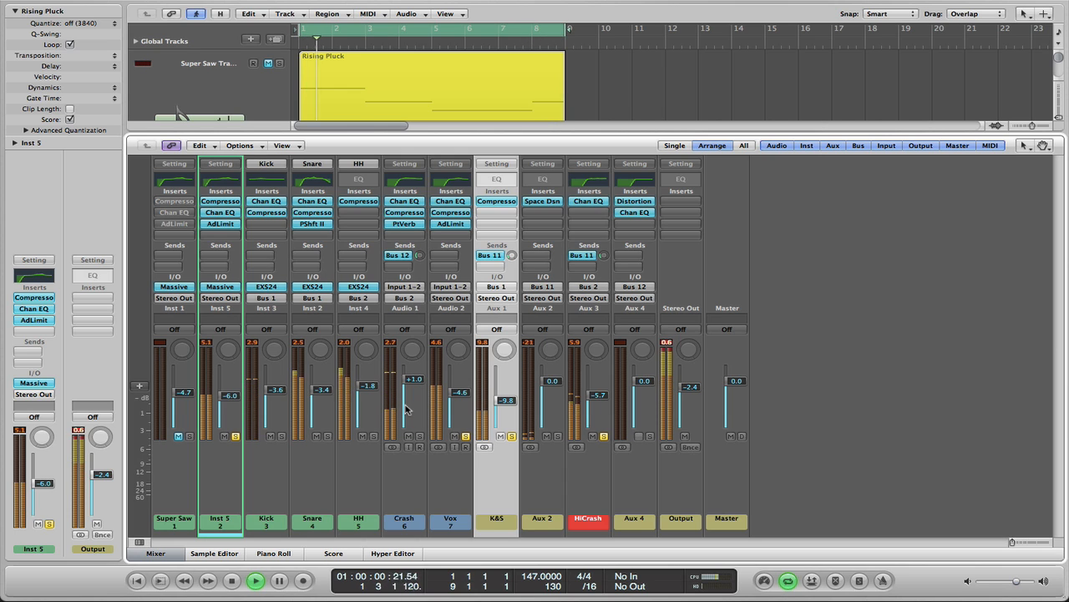
key("space")
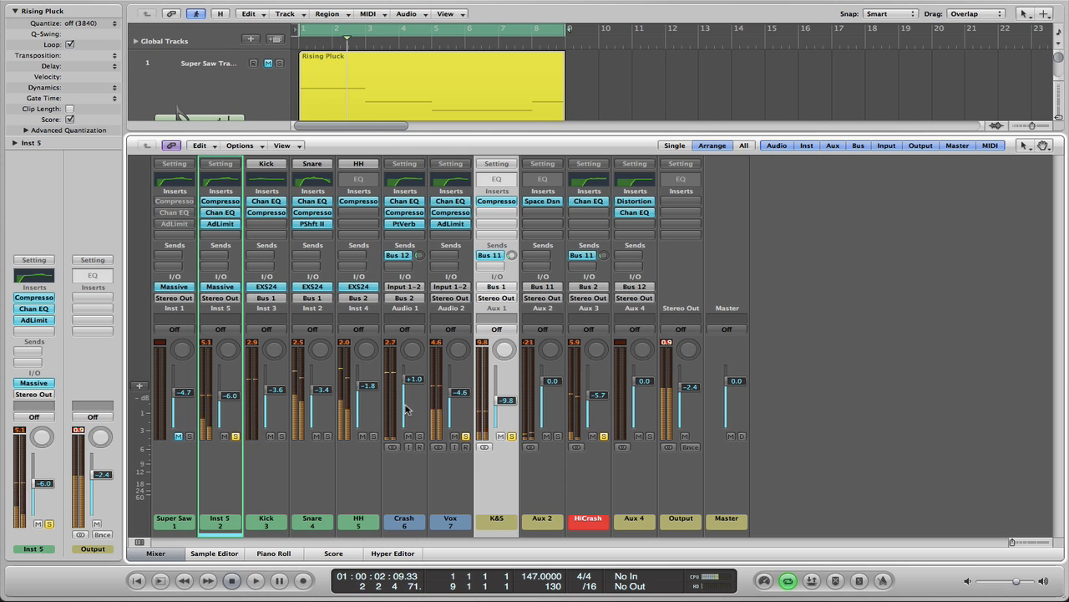